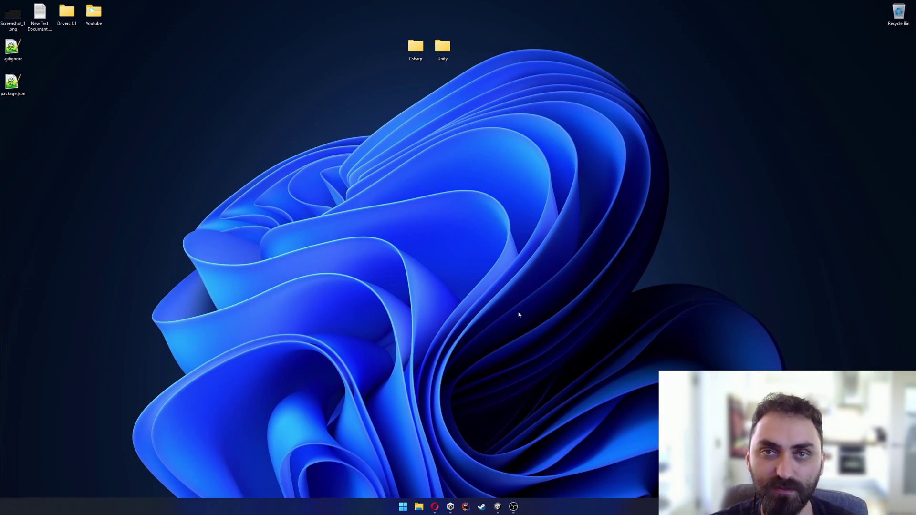
Switch to the browser and review Scripts/SubmoduleClass.cs in the SubmoduleExampleProject repository on GitHub
click(499, 506)
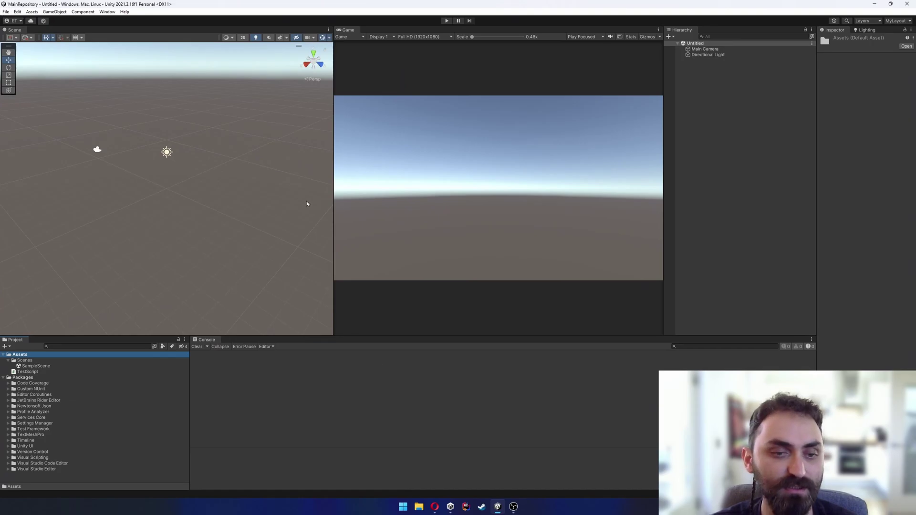
click(434, 507)
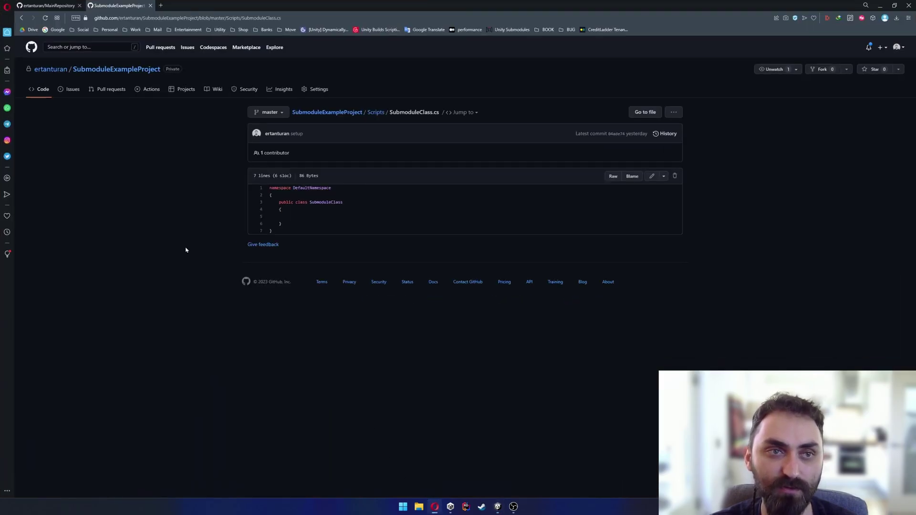
click(125, 69)
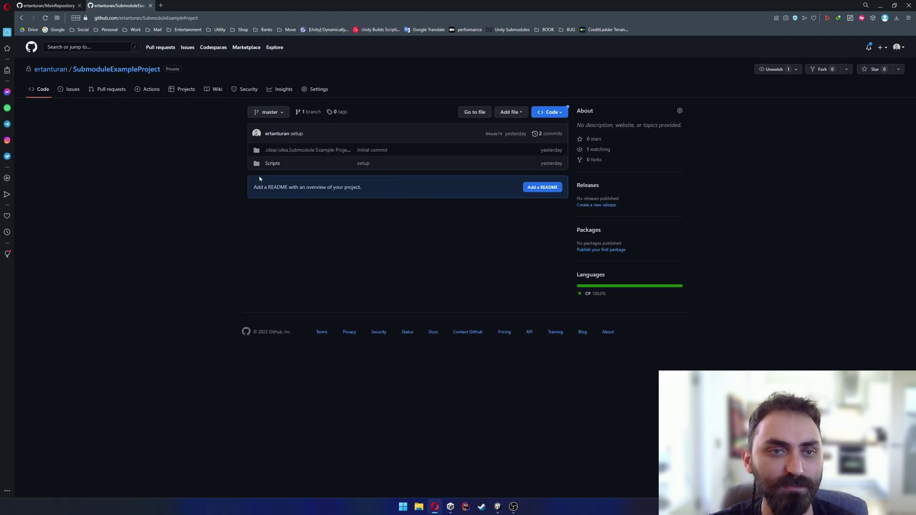
click(274, 164)
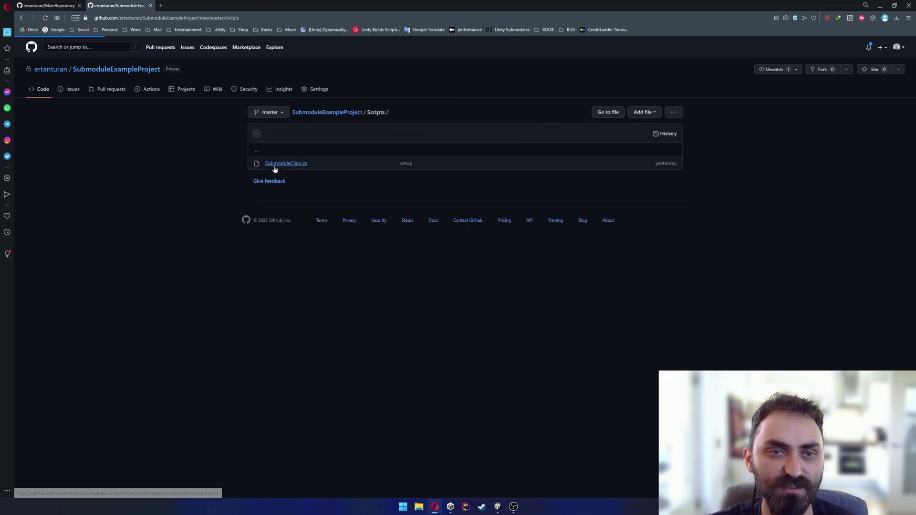
click(277, 163)
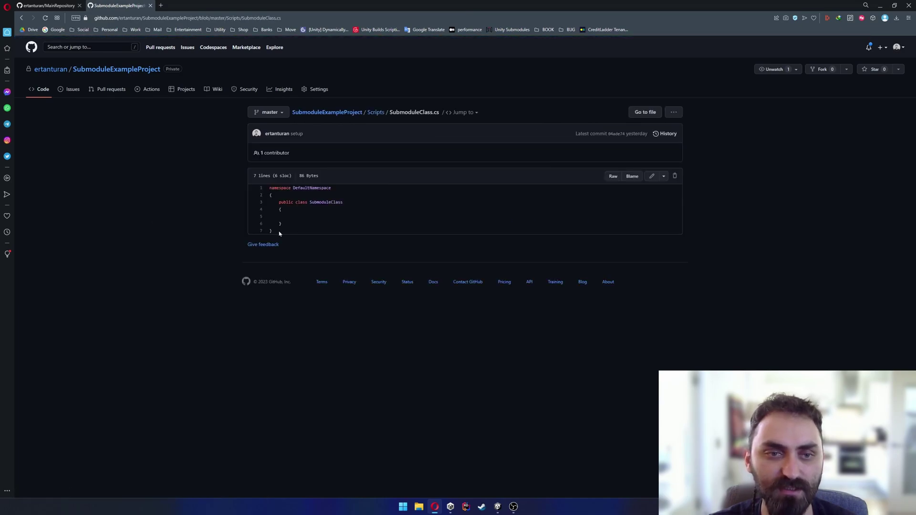
drag(279, 234, 270, 188)
click(164, 178)
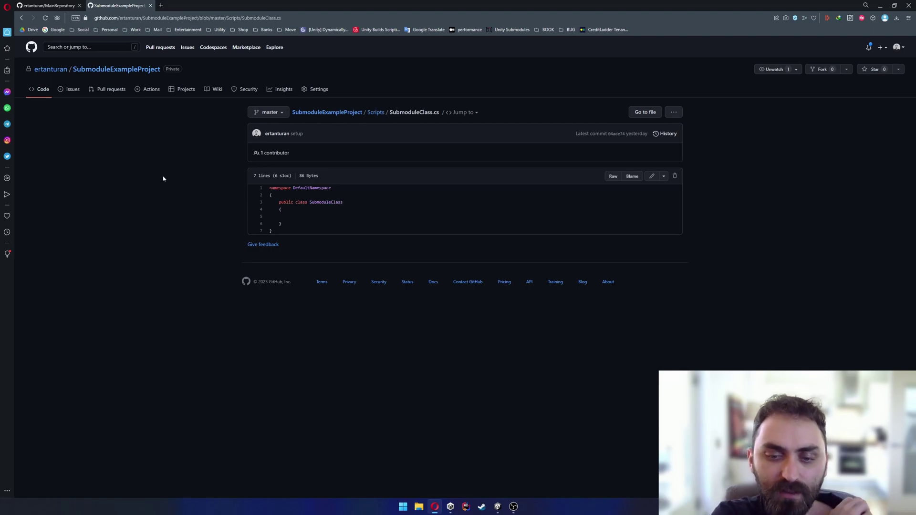
Return to Unity, show the Assets folder's location in File Explorer, and open Git Bash in the MainRepository folder
click(436, 507)
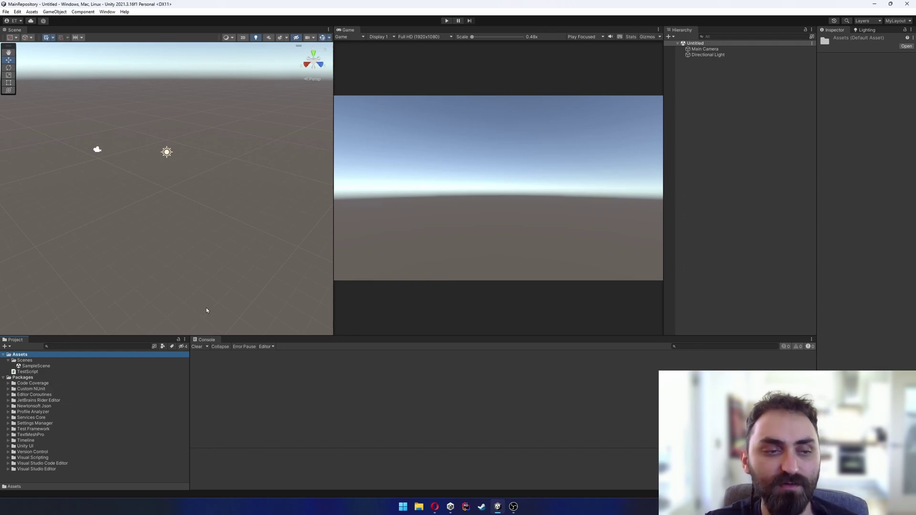
right_click(25, 356)
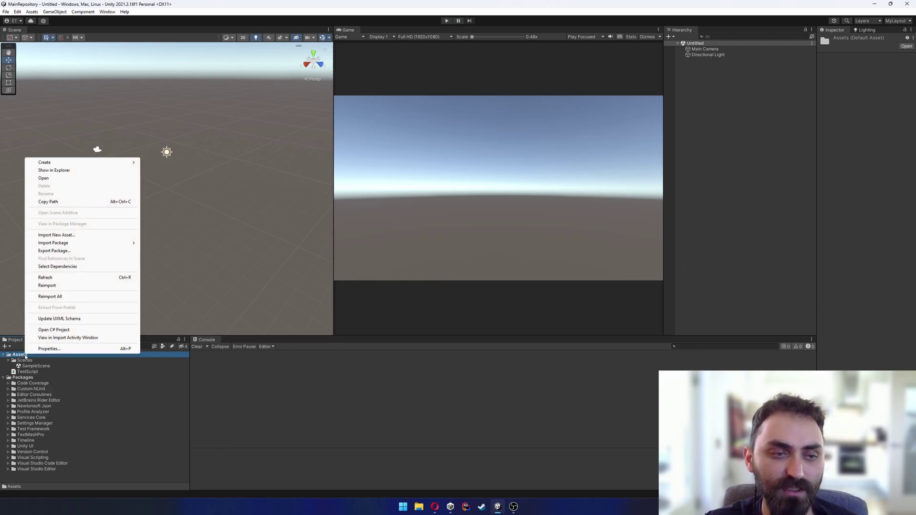
click(80, 170)
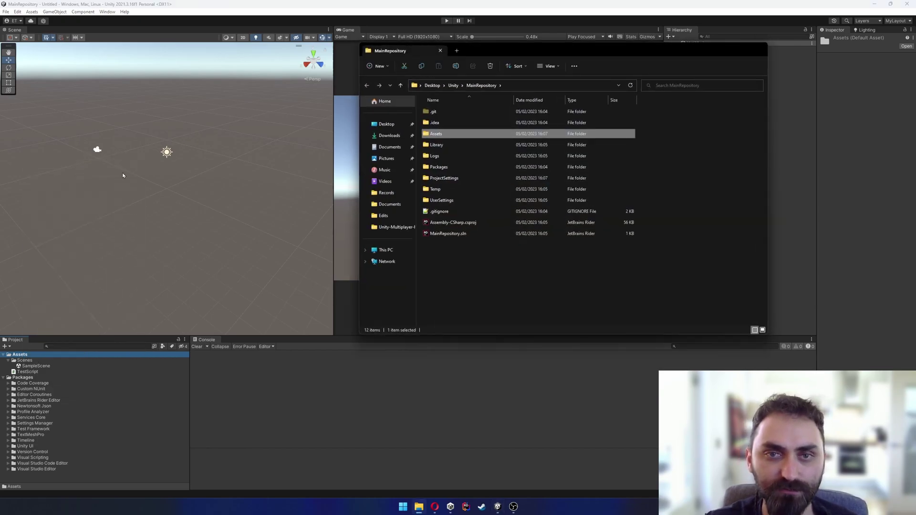
drag(524, 52, 413, 110)
click(415, 317)
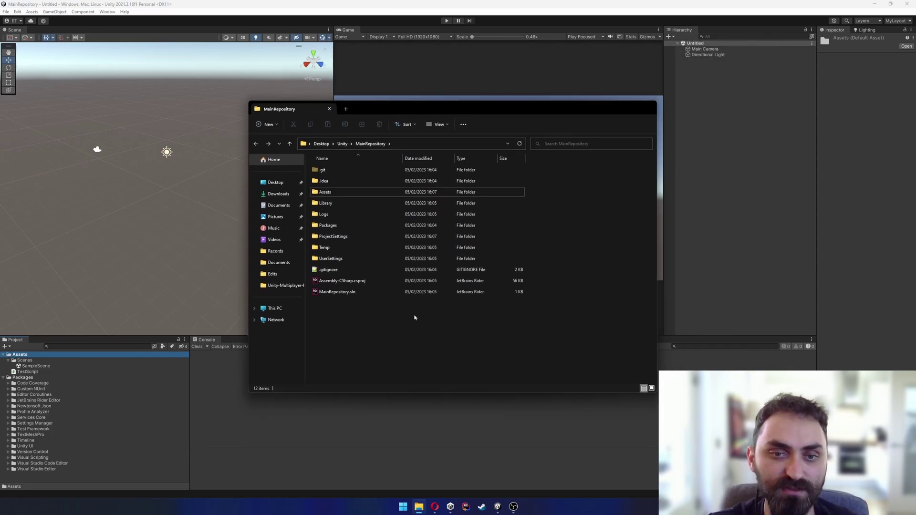
right_click(396, 317)
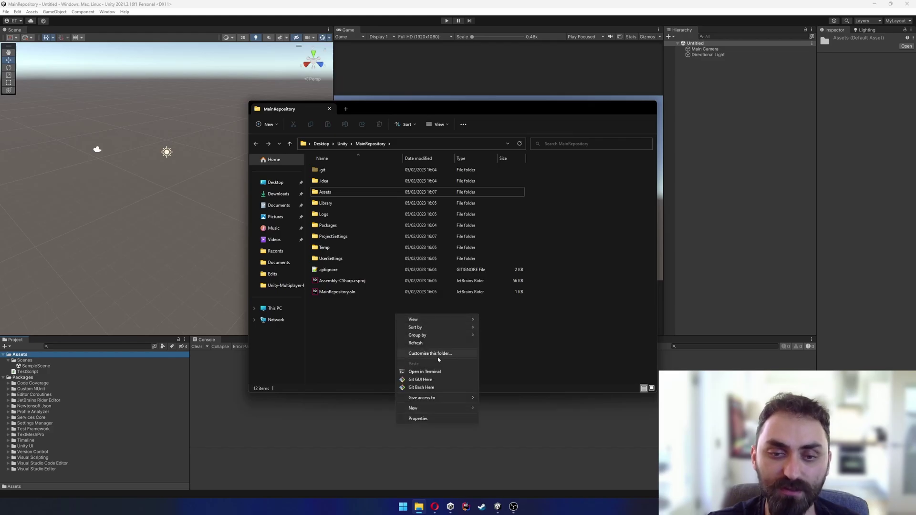
click(448, 386)
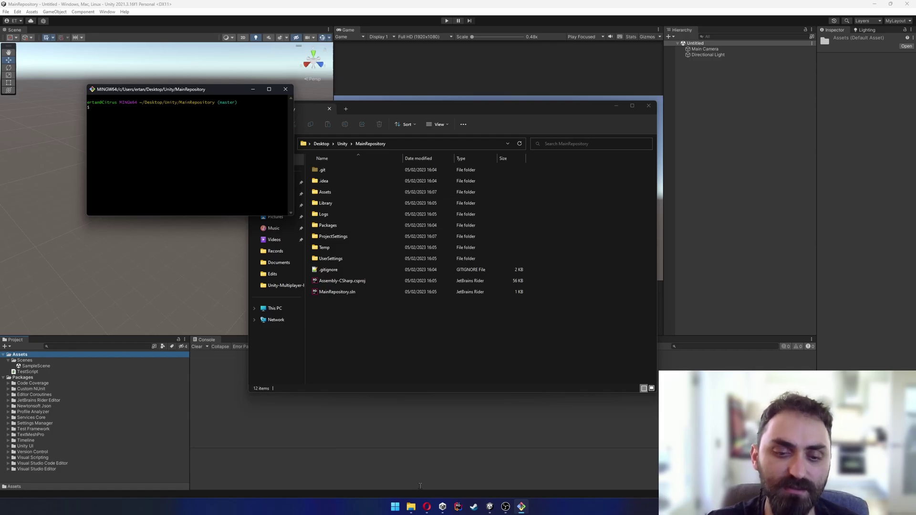
Copy the HTTPS clone URL of the SubmoduleExampleProject repository from GitHub in the browser and return to Git Bash
click(426, 507)
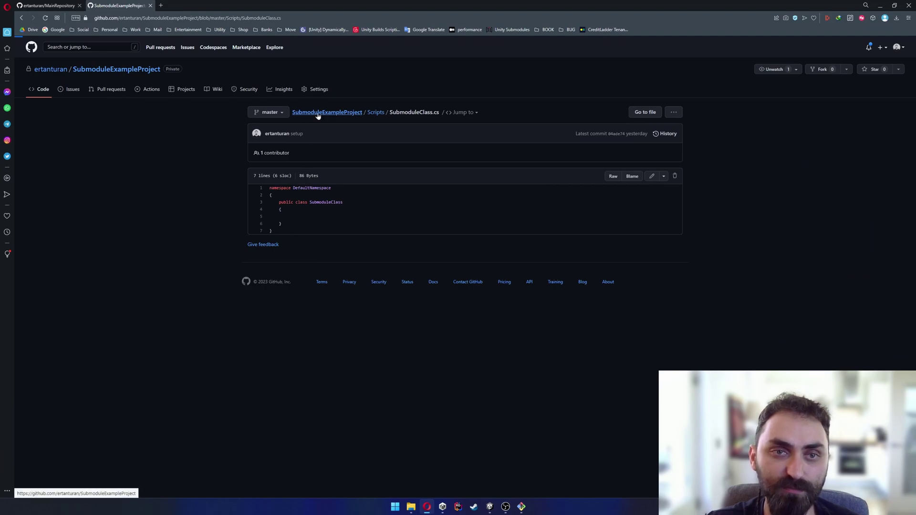
click(316, 116)
click(546, 115)
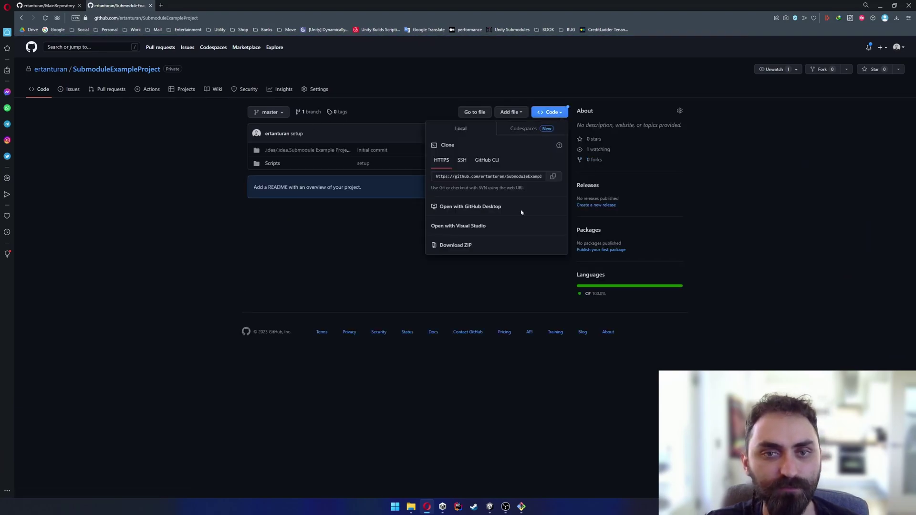
click(554, 176)
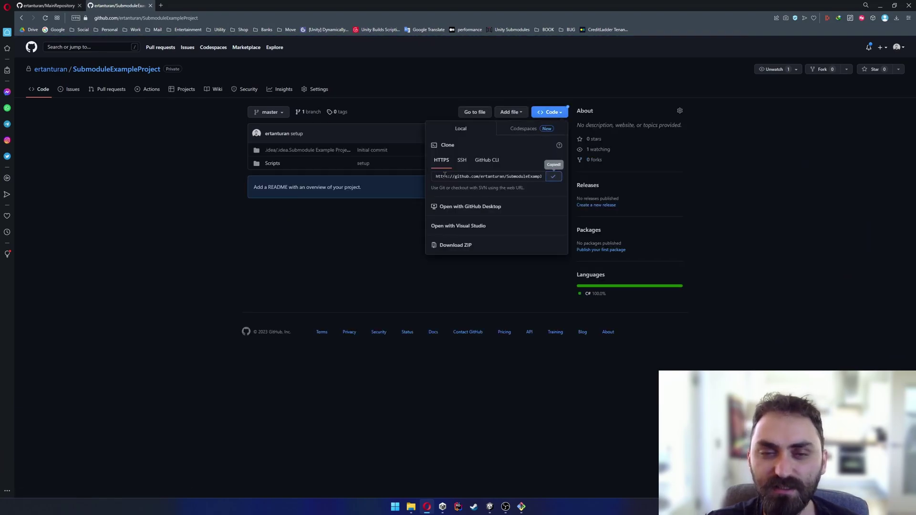
click(358, 229)
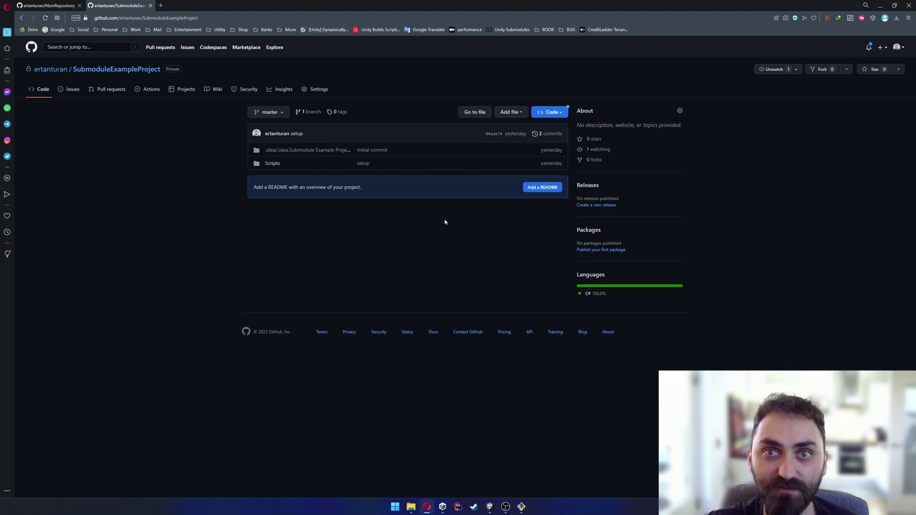
click(880, 6)
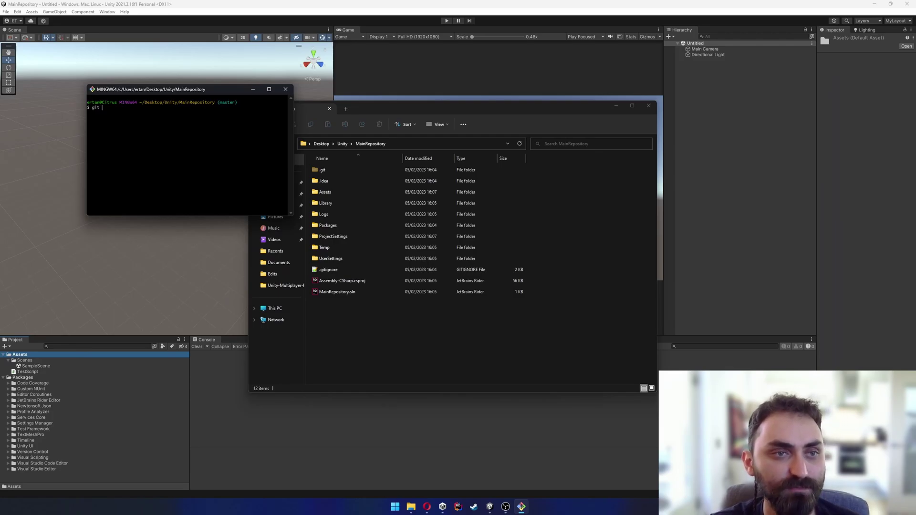
Run git submodule add with the copied SubmoduleExampleProject URL and the target path "Packages\Submodule Example Project"
text(submodule add)
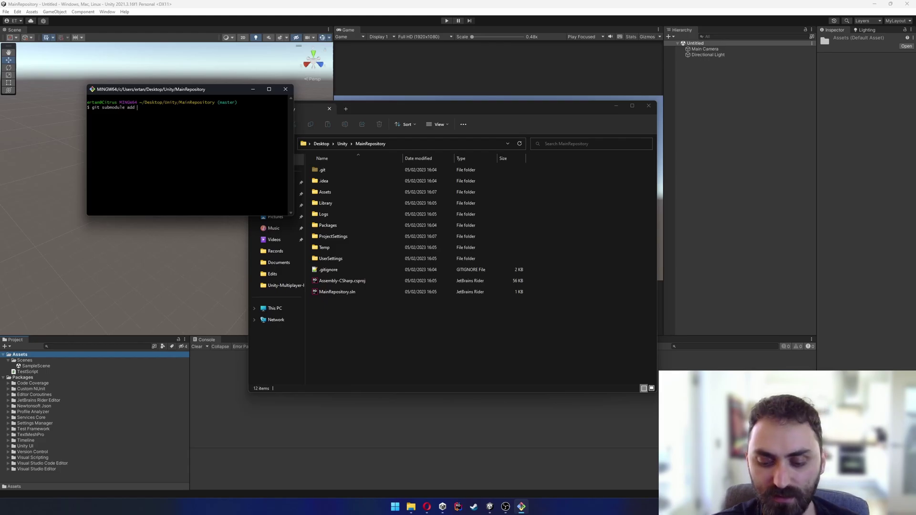
key(shift+Insert)
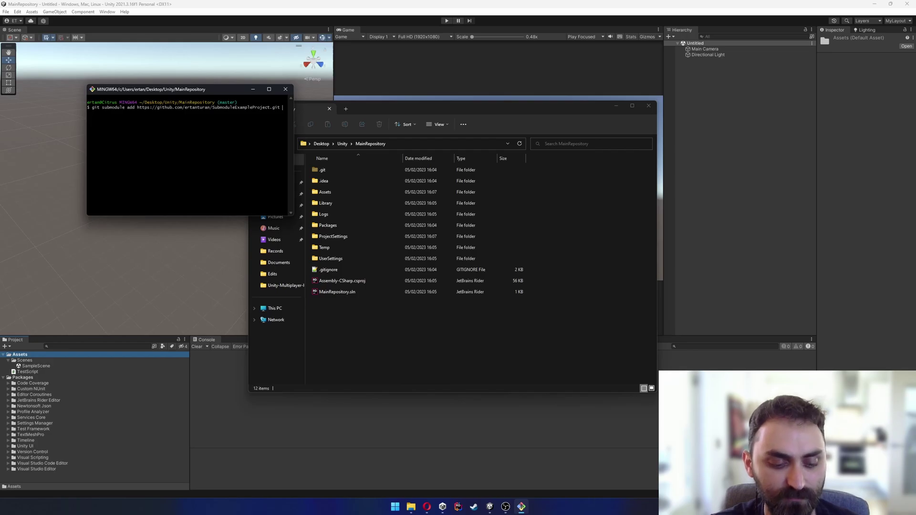
text("Packages)
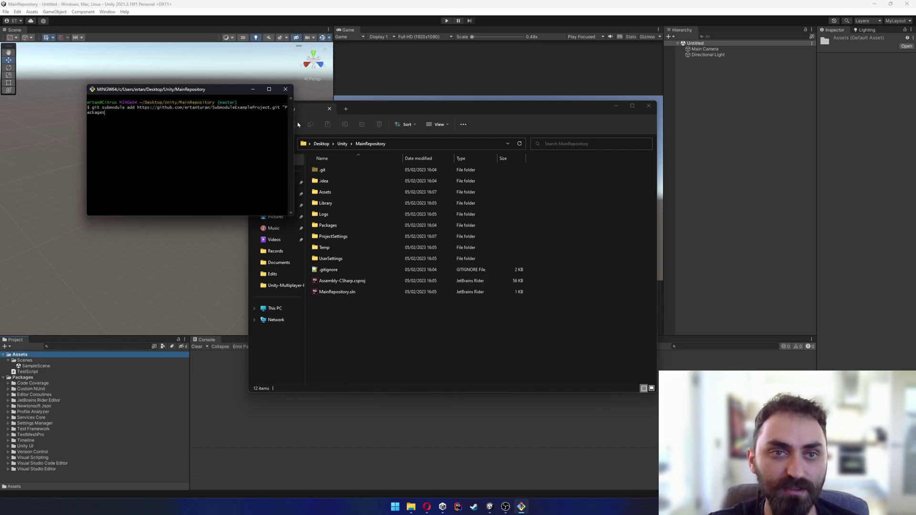
drag(294, 123, 533, 123)
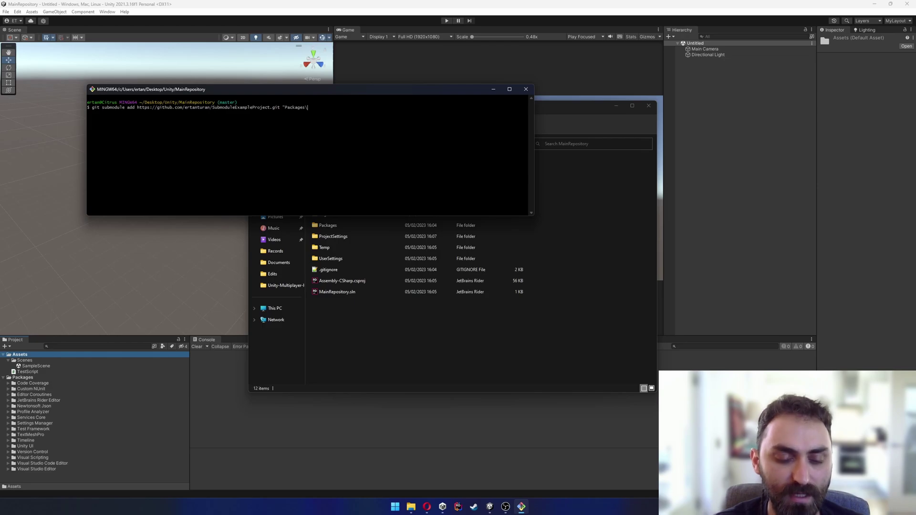
text(odule Example )
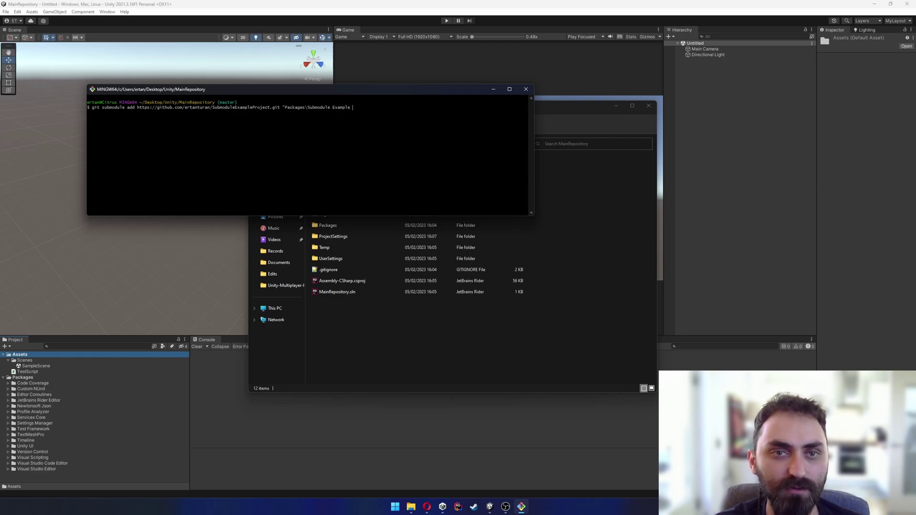
text(Project)
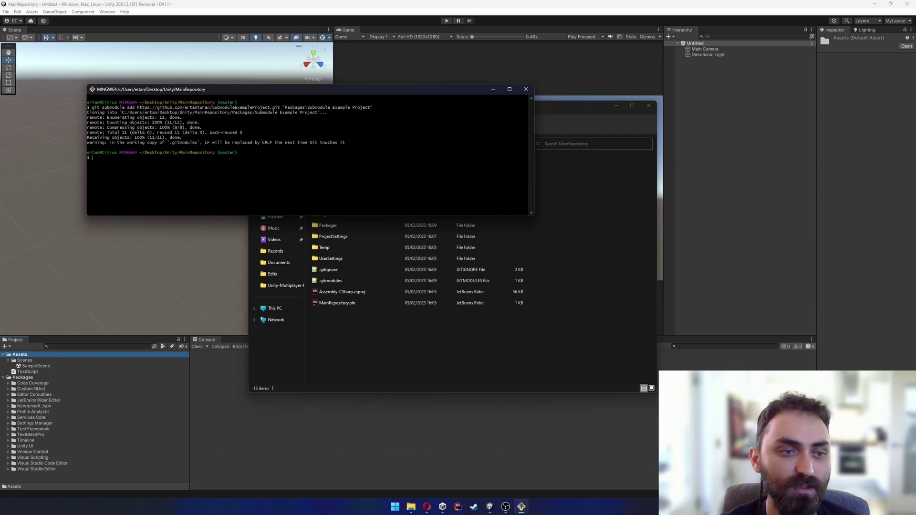
Inspect the cloned submodule's Scripts folder under Packages in File Explorer and check the Packages list in Unity
click(31, 378)
right_click(31, 378)
click(59, 192)
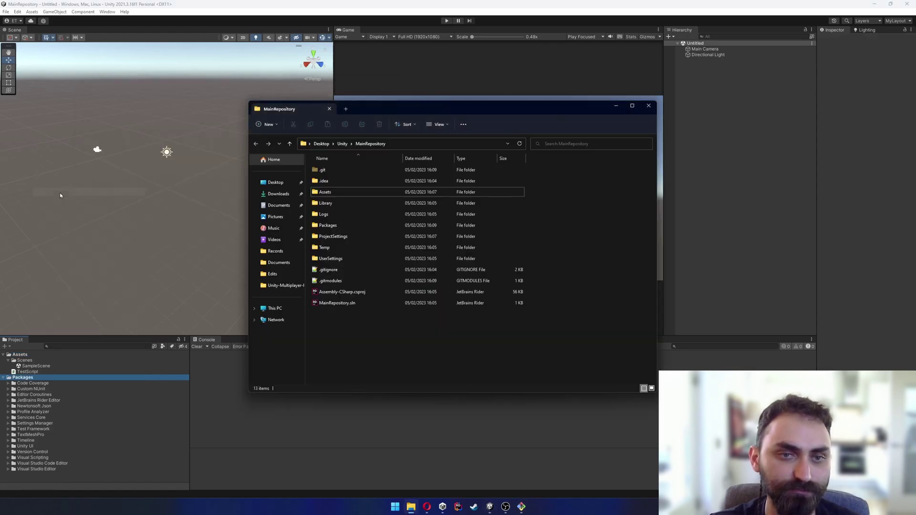
double_click(343, 228)
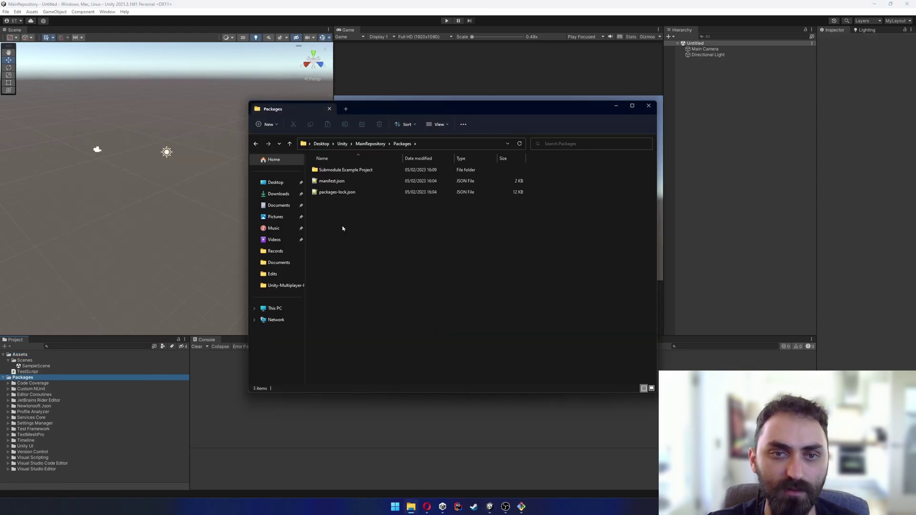
double_click(349, 172)
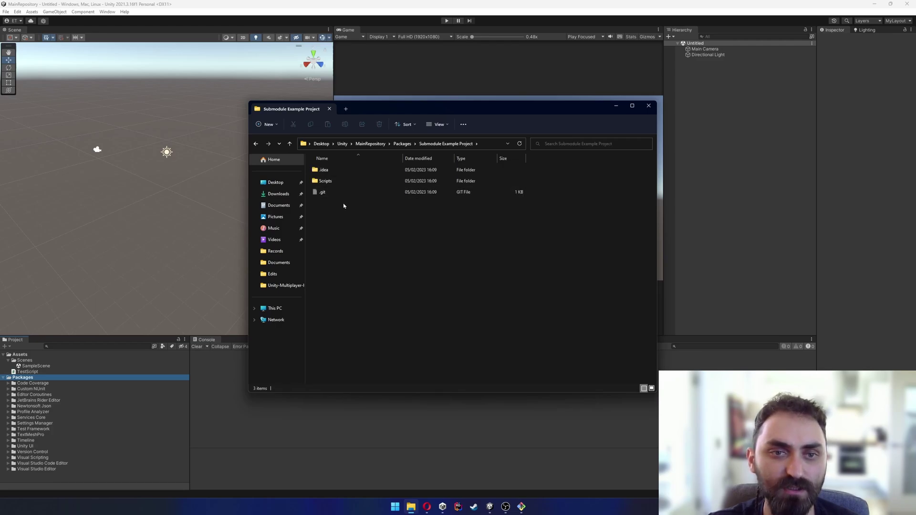
double_click(348, 181)
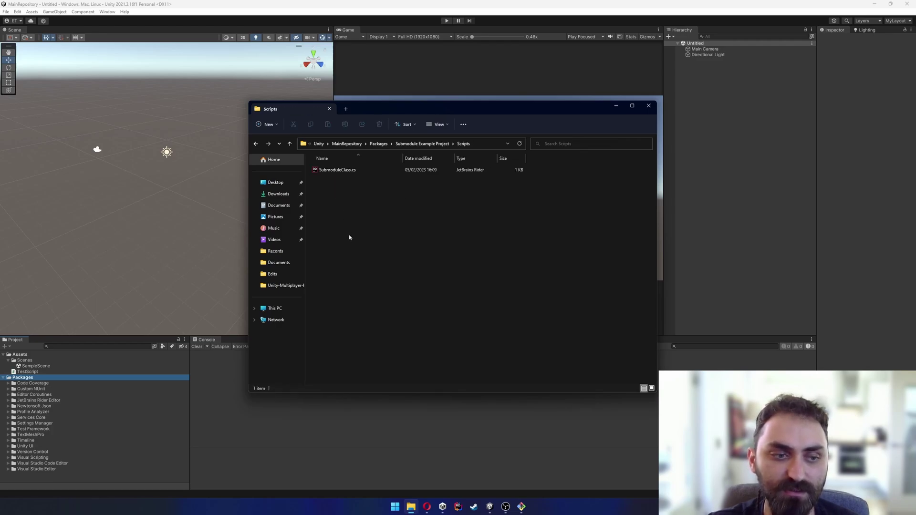
click(145, 436)
click(24, 377)
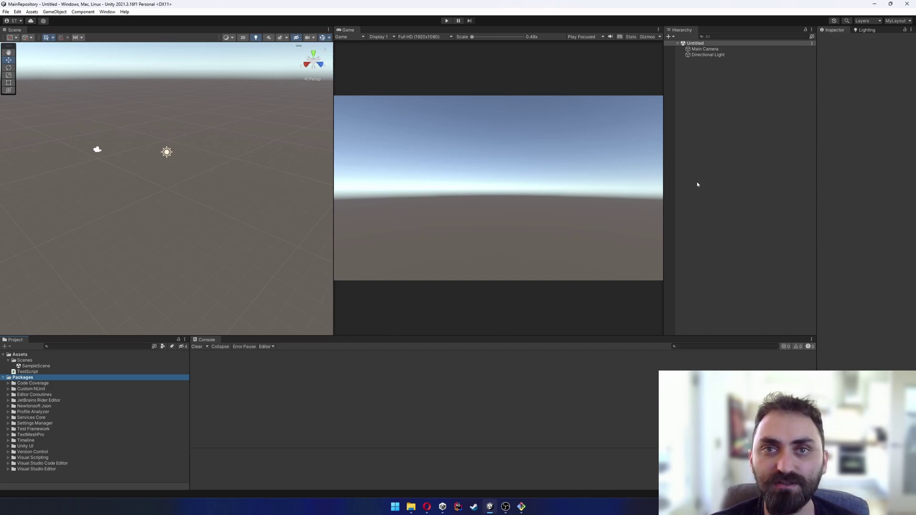
Copy package.json from the desktop into the Submodule Example Project folder under MainRepository's Packages
click(874, 4)
click(14, 89)
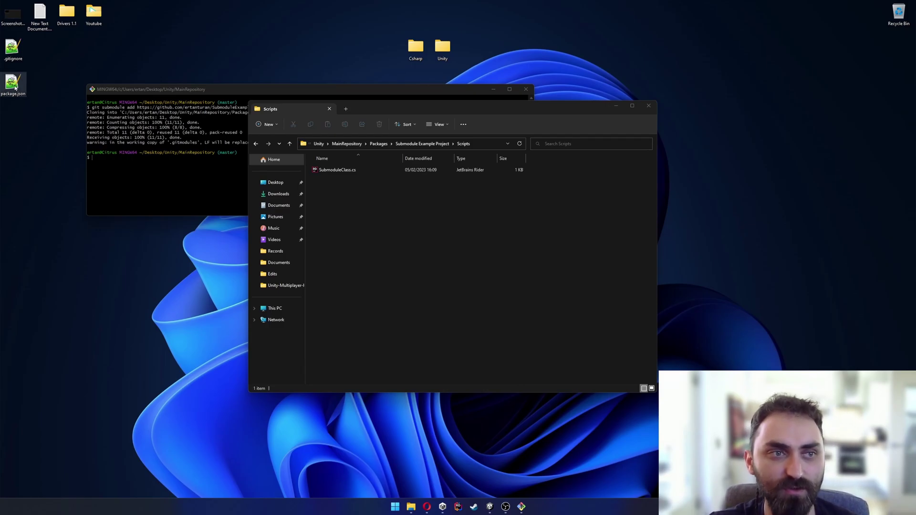
key(alt+Tab)
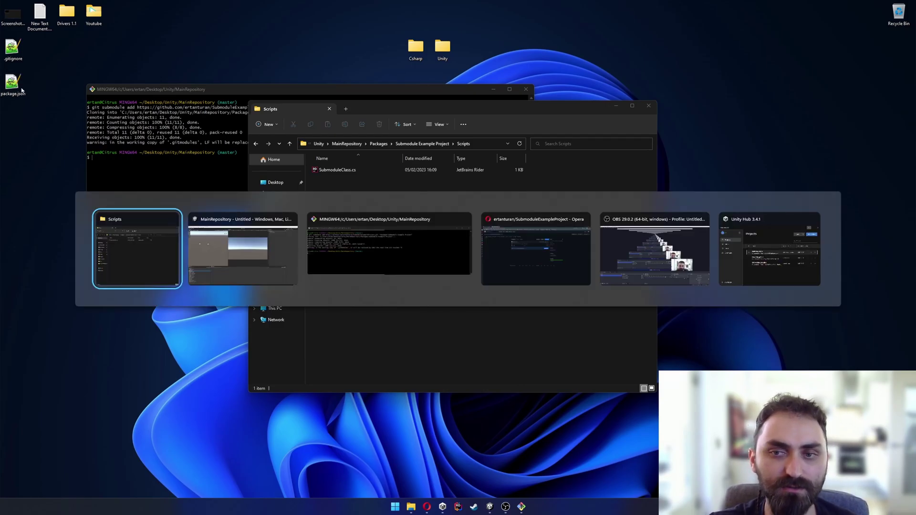
key(alt+Up)
key(alt+Up)
key(alt+Up)
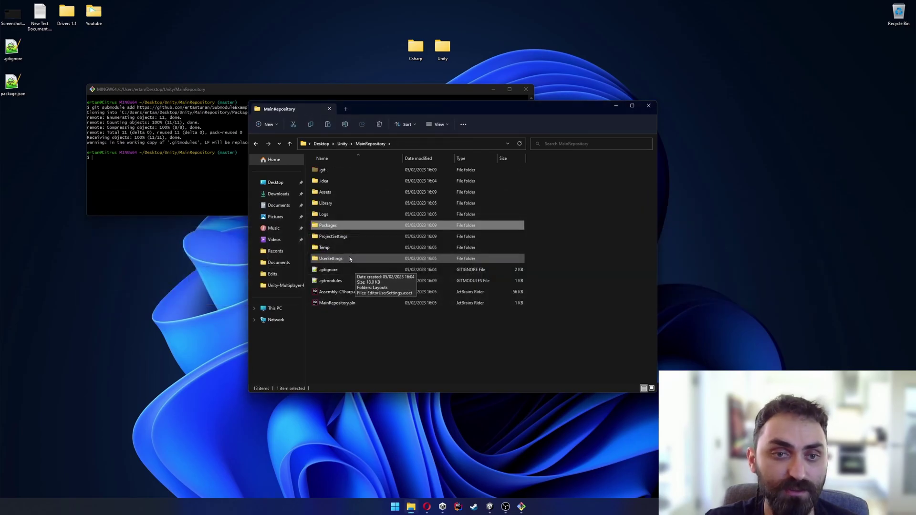
click(372, 347)
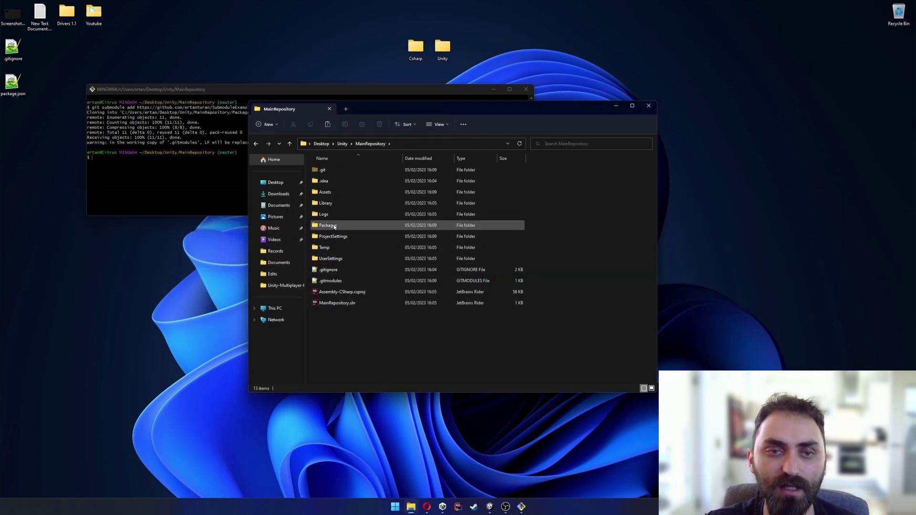
double_click(335, 226)
double_click(365, 171)
key(ctrl+v)
Open the submodule's package.json in Notepad++ and delete the whole dependencies block
double_click(330, 204)
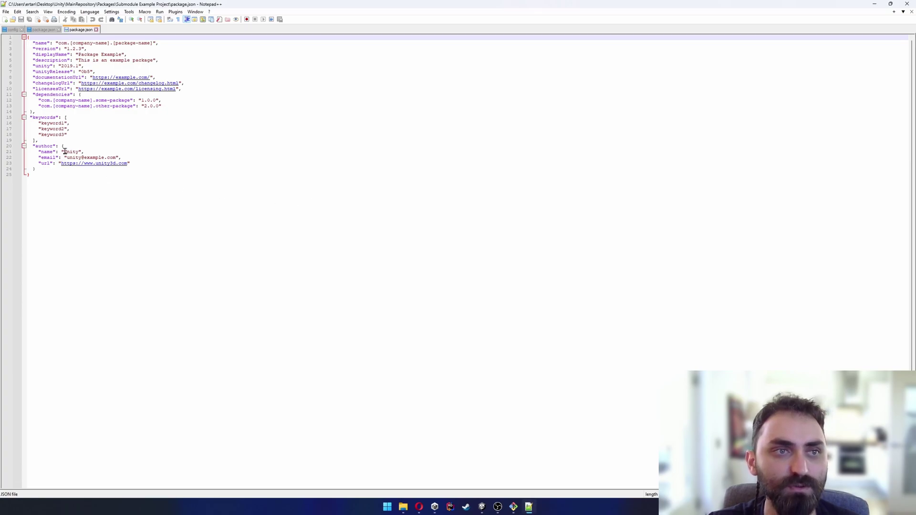
drag(227, 233, 13, 53)
click(198, 152)
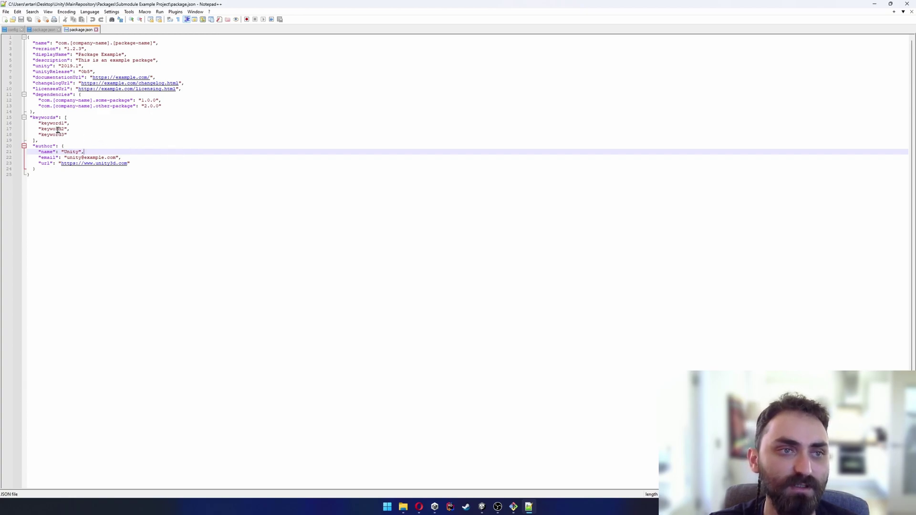
drag(41, 111, 9, 95)
key(Delete)
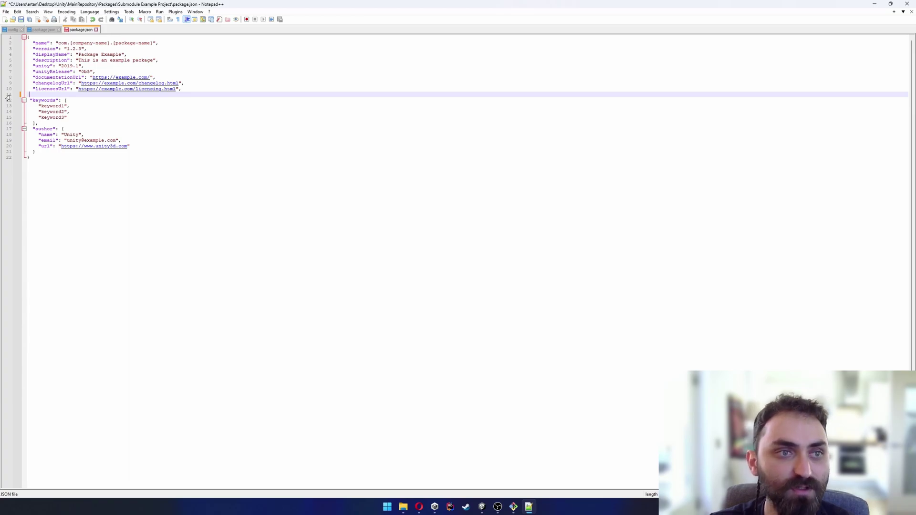
Remove the leftover blank line, set the package name to "com.mycompany.submoduleexampleproject", and save package.json
key(BackSpace)
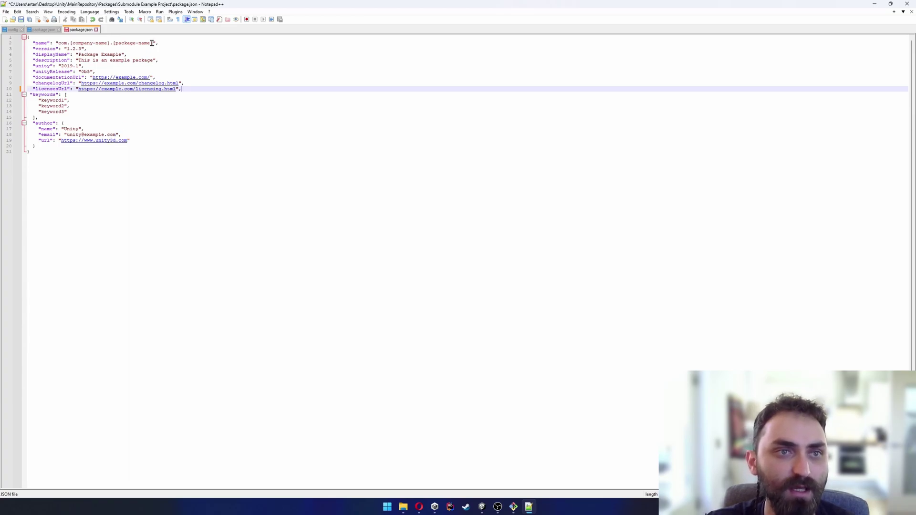
drag(154, 43, 70, 42)
text(myc)
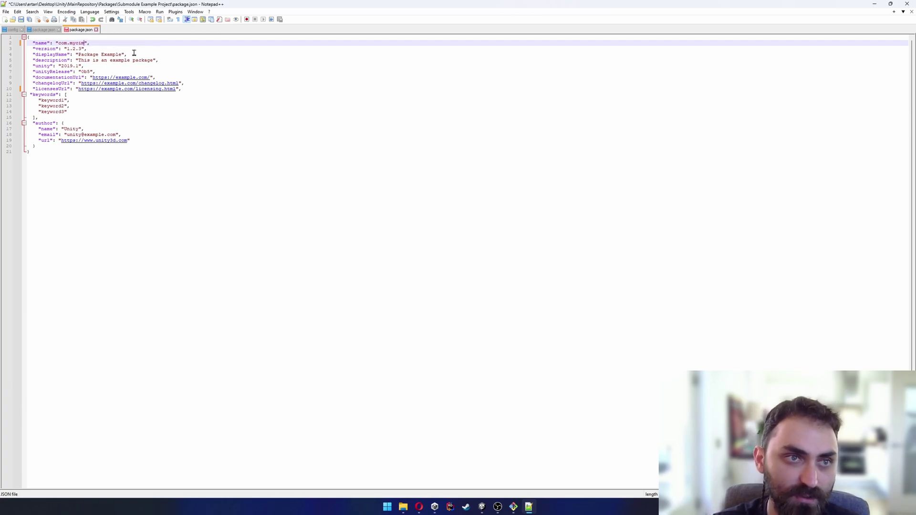
text(ompany.)
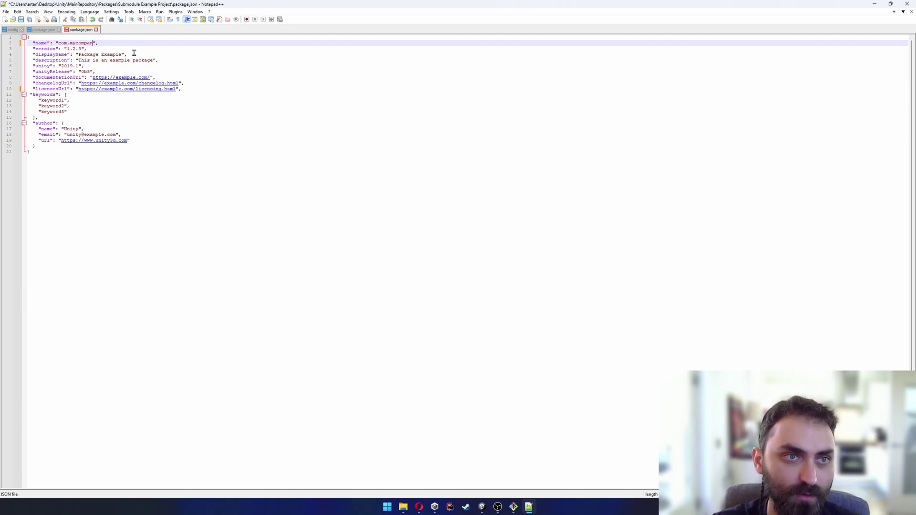
text(submoduleexample)
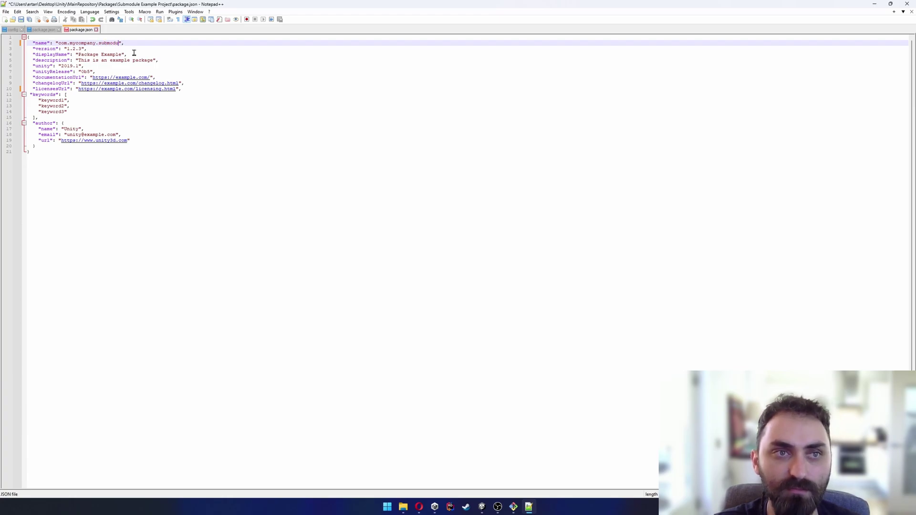
text(project)
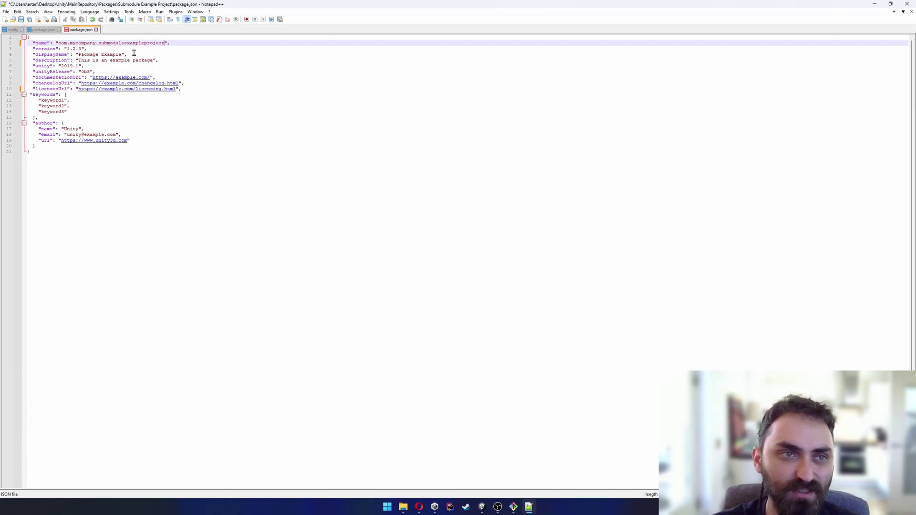
key(ctrl+s)
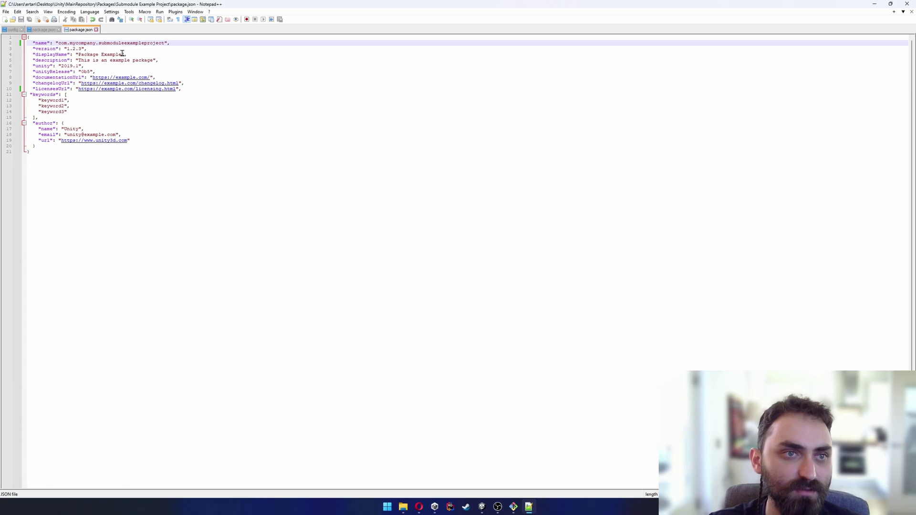
Change the displayName in package.json to "Submodule Example" and save the file
double_click(87, 54)
text(Submodule)
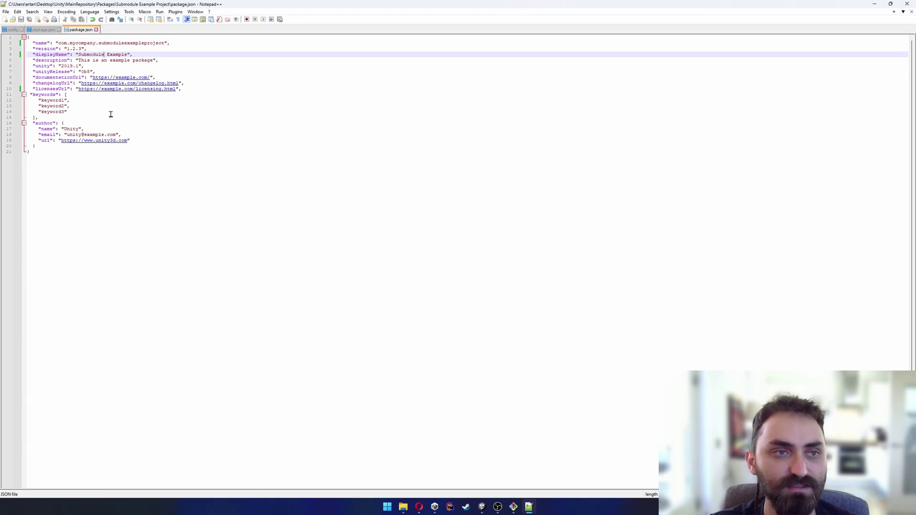
key(ctrl+a)
click(136, 104)
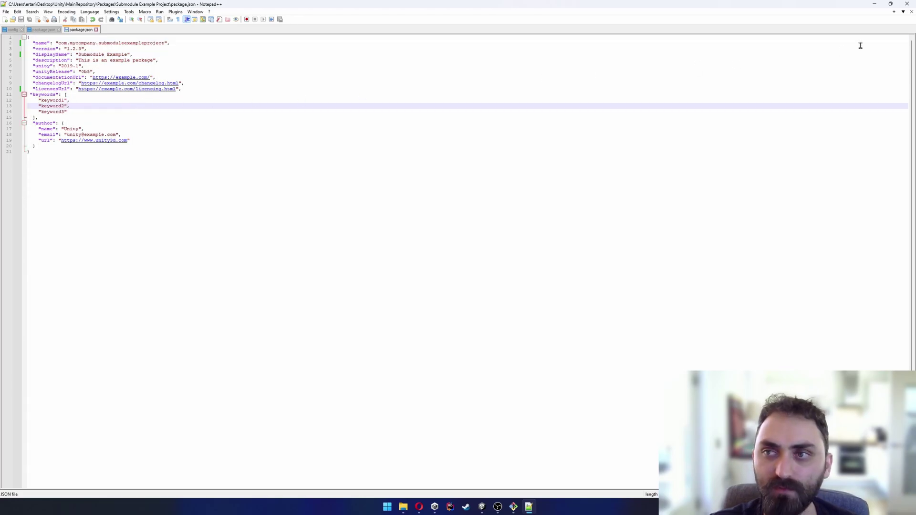
Switch to Unity and inspect the Submodule Example package, including its Scripts folder and the SubmoduleClass script
click(873, 4)
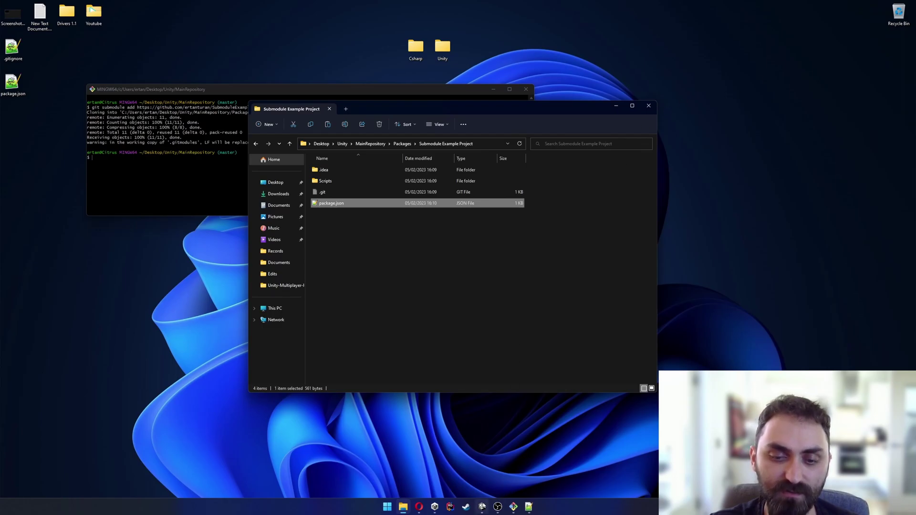
click(481, 507)
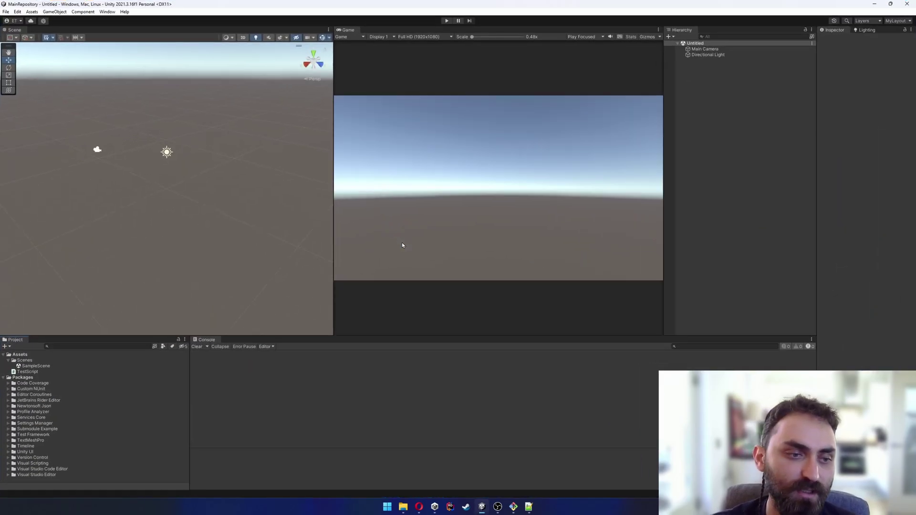
click(30, 428)
click(8, 430)
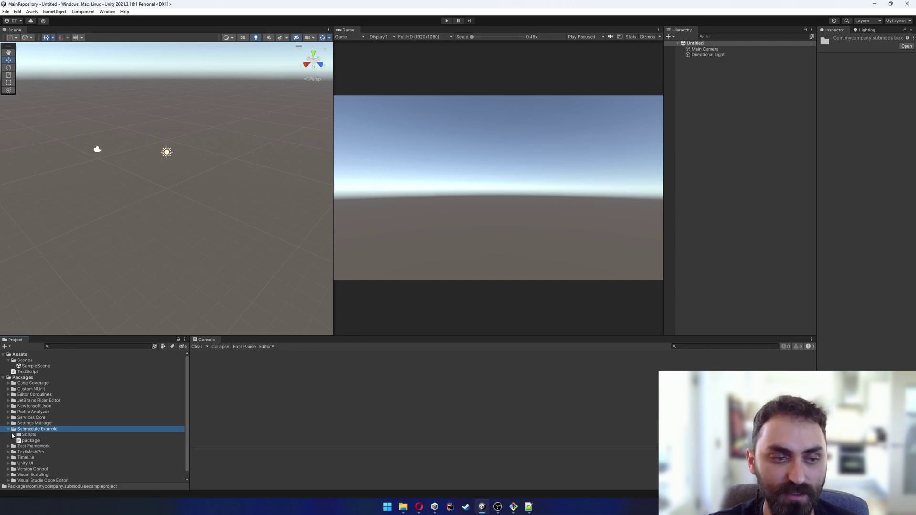
click(13, 434)
click(30, 441)
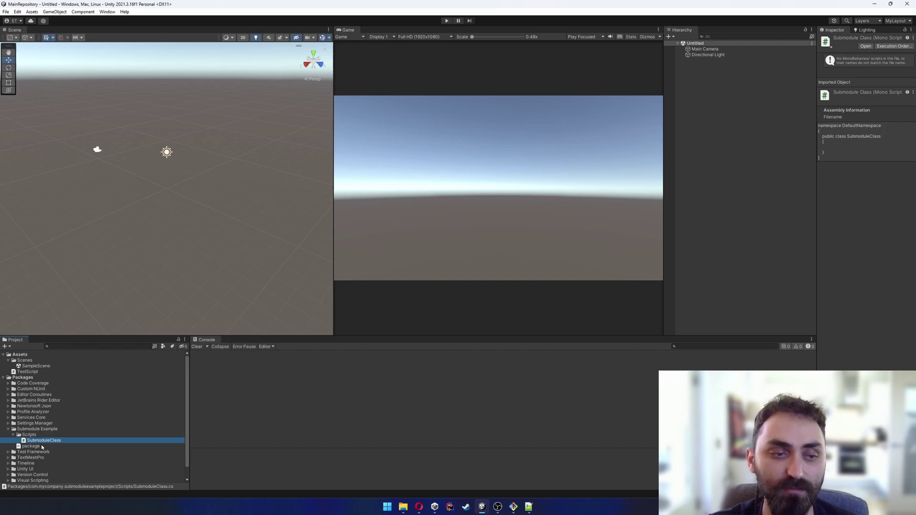
click(30, 435)
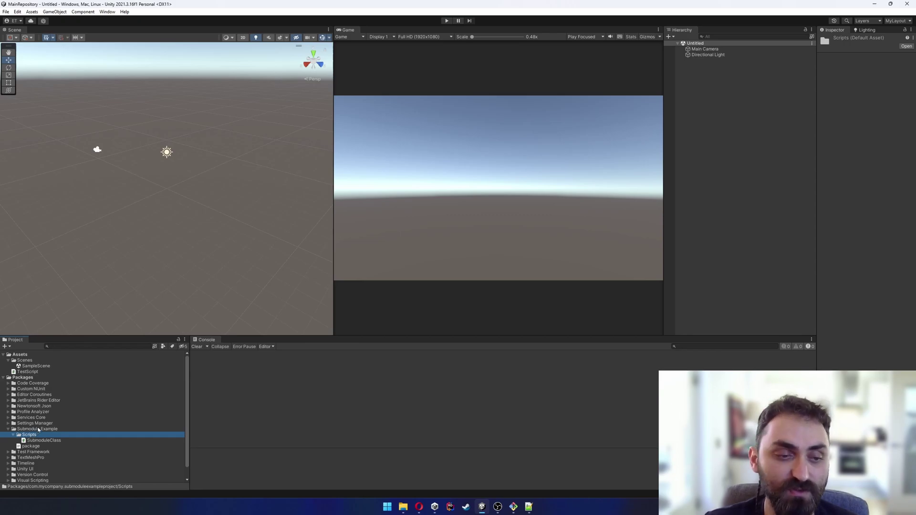
Create an assembly definition named "SubmoduleExample" in the root of the Submodule Example package
click(36, 430)
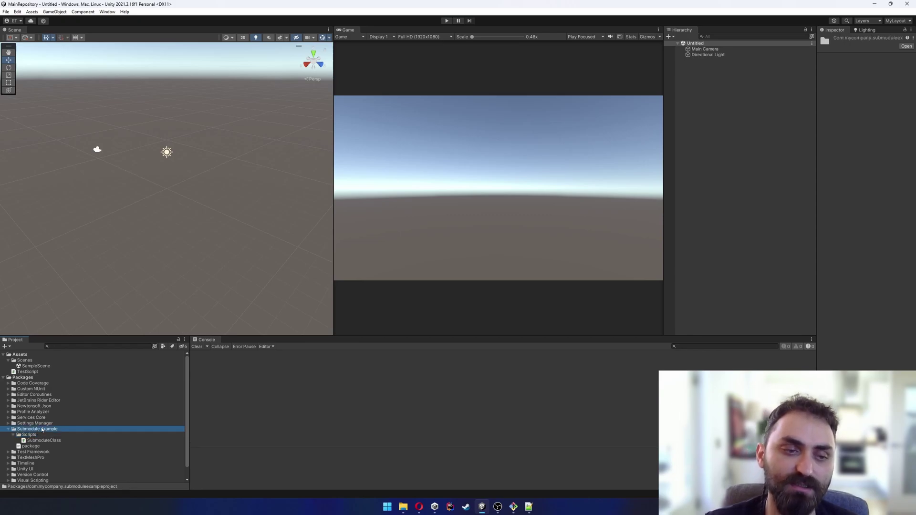
right_click(41, 430)
mouse_move(82, 239)
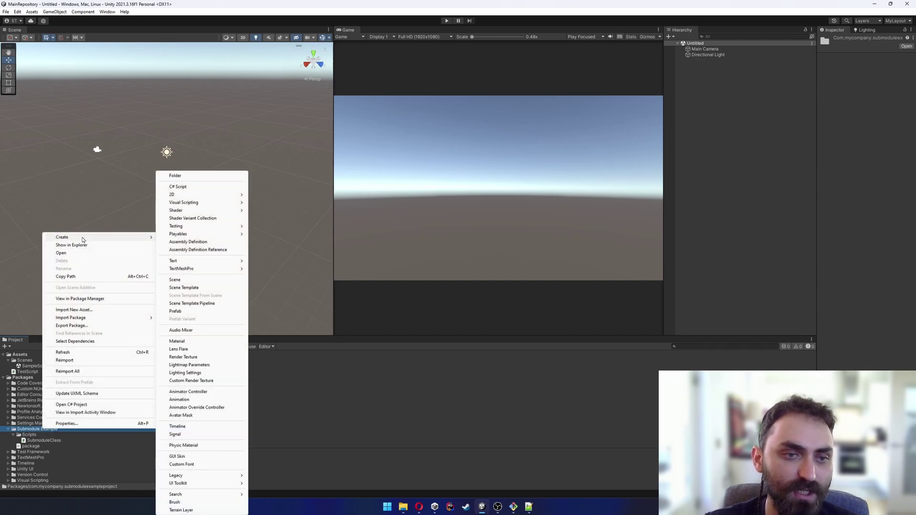
click(206, 244)
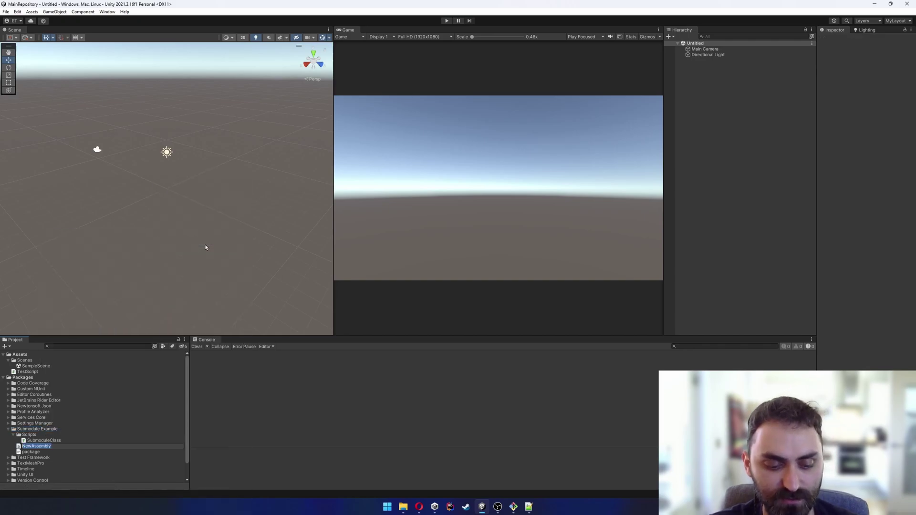
text(Submodule)
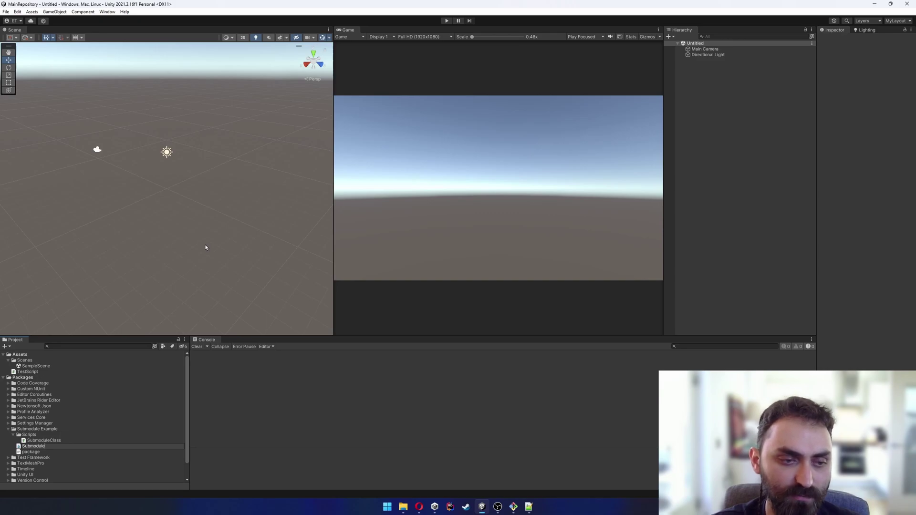
text(Examplke)
key(Return)
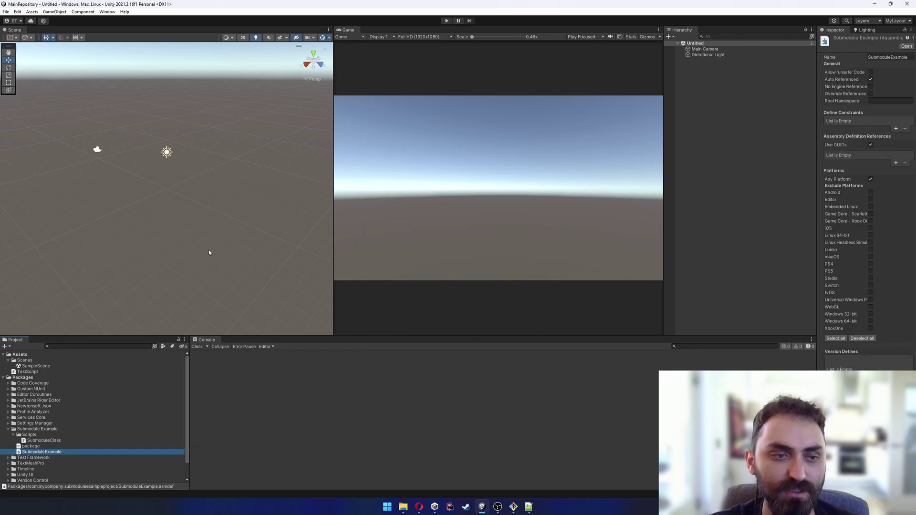
Create a folder named "Test" in the project's Assets folder
click(20, 355)
right_click(22, 355)
mouse_move(51, 162)
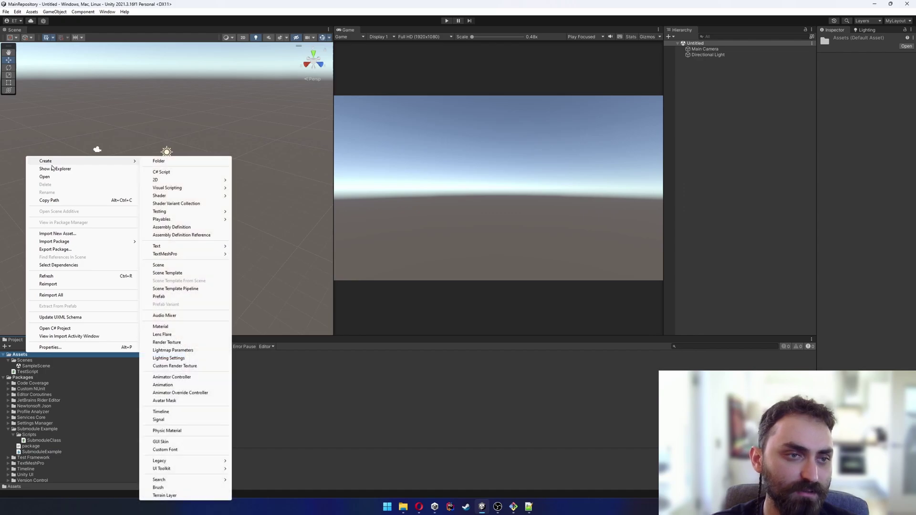
click(173, 164)
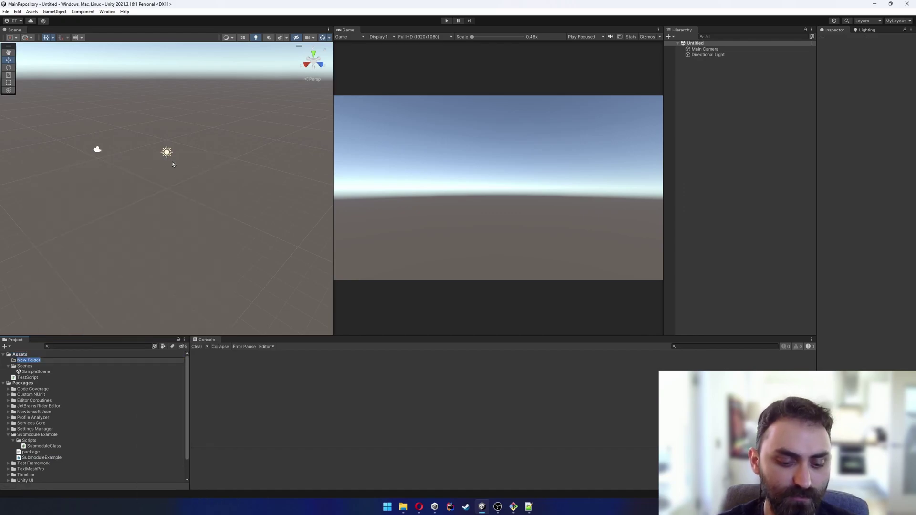
text(Test)
key(Return)
Create an assembly definition named "Test" inside the Test folder
right_click(27, 371)
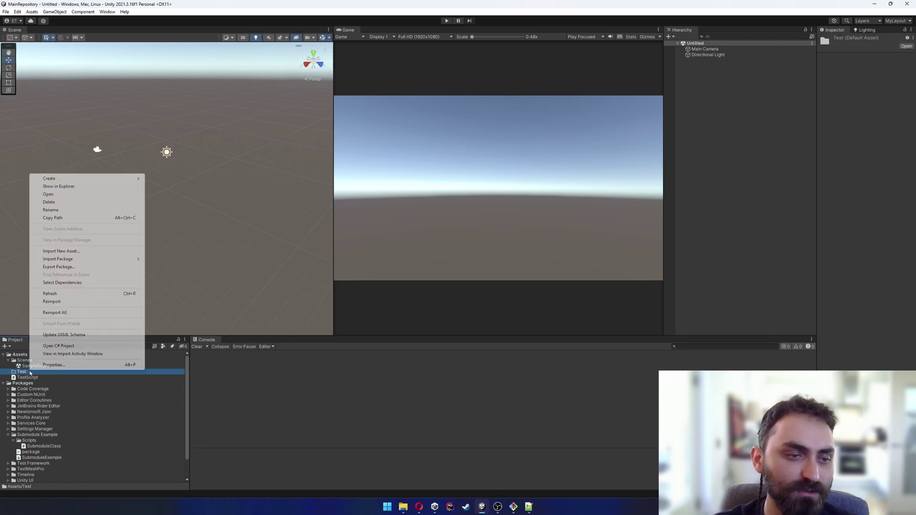
mouse_move(67, 184)
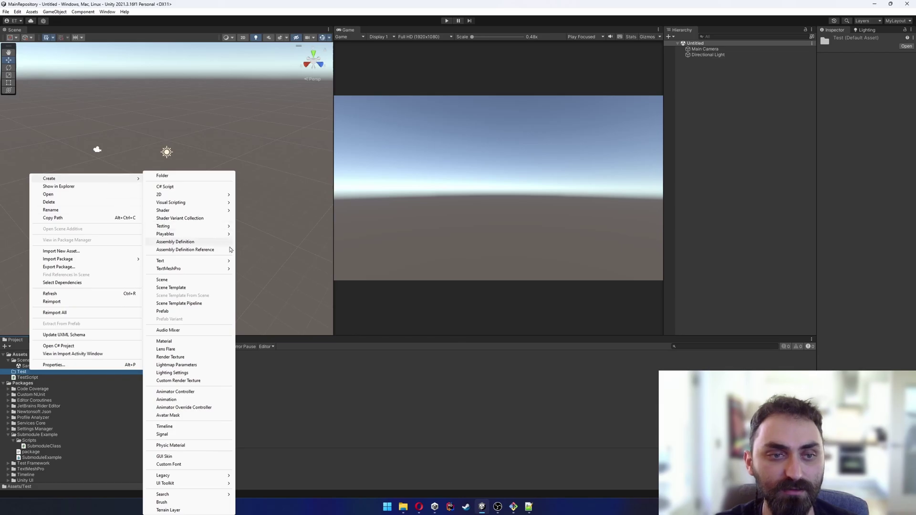
click(206, 243)
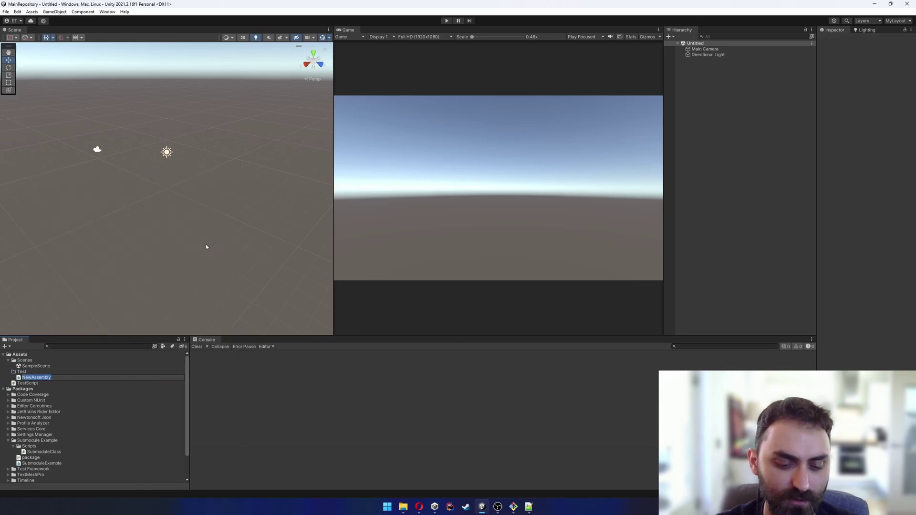
text(Test)
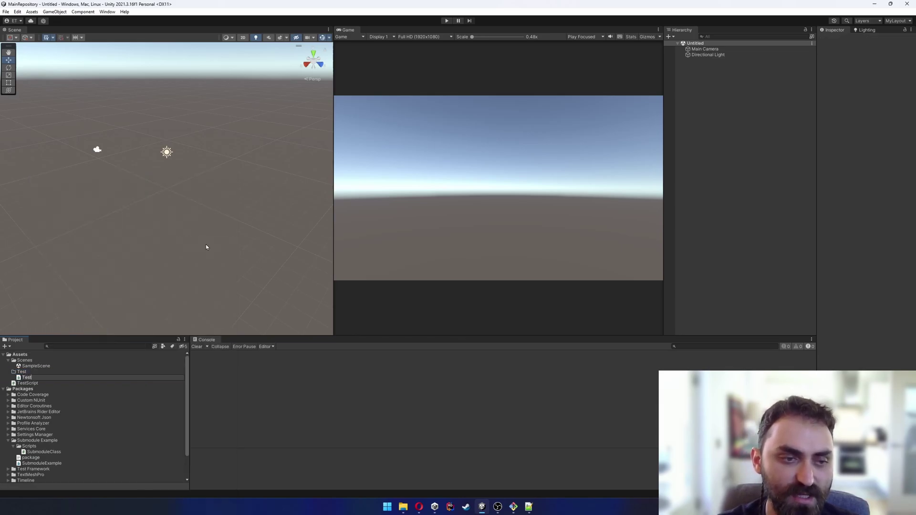
key(Return)
Move TestScript into the Test folder and select the Test assembly definition
click(35, 385)
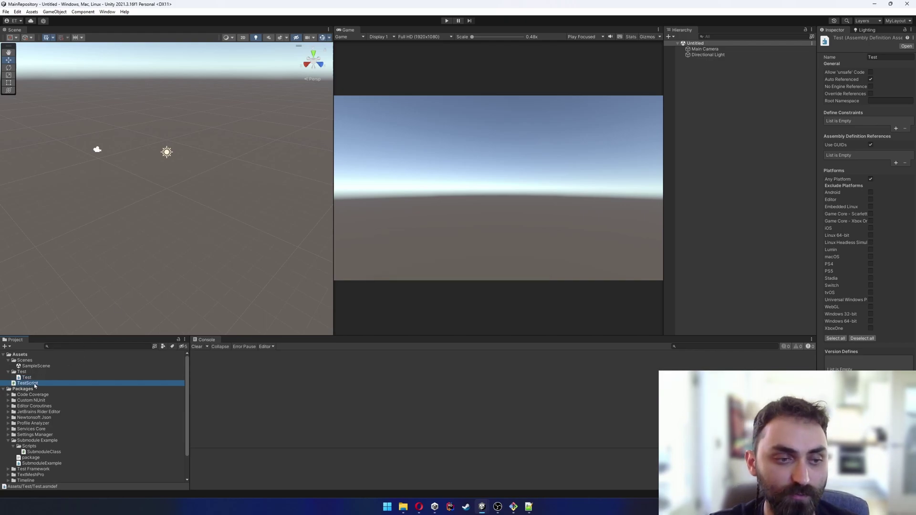
drag(34, 386, 42, 374)
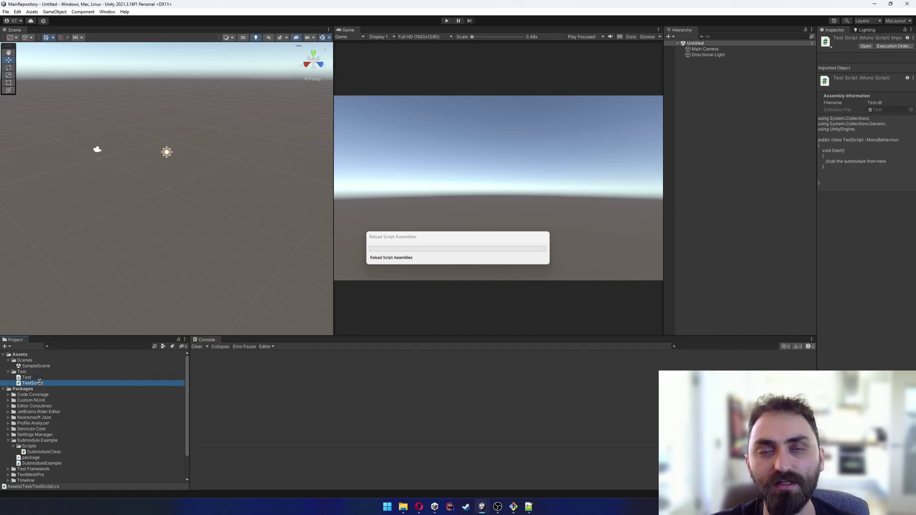
key(Up)
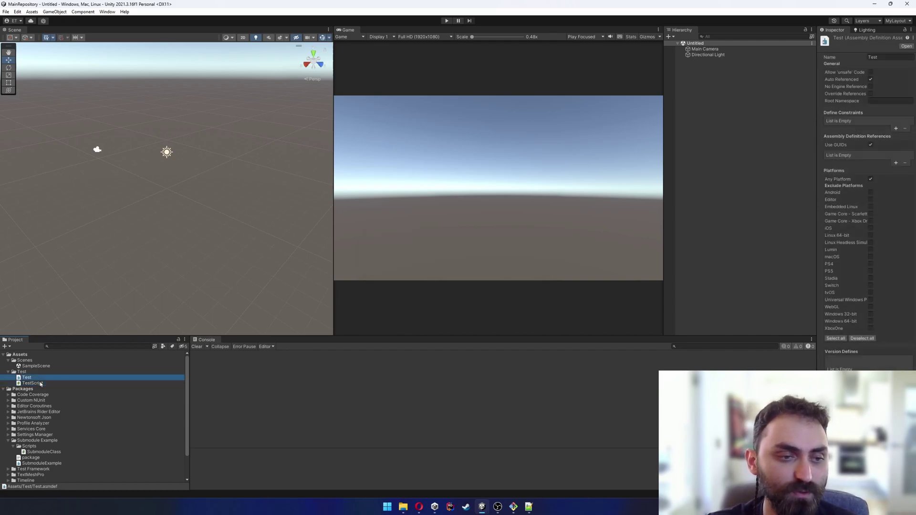
Open TestScript and SubmoduleClass in Rider, place them side by side in a split editor, and hide the commit pane
click(41, 385)
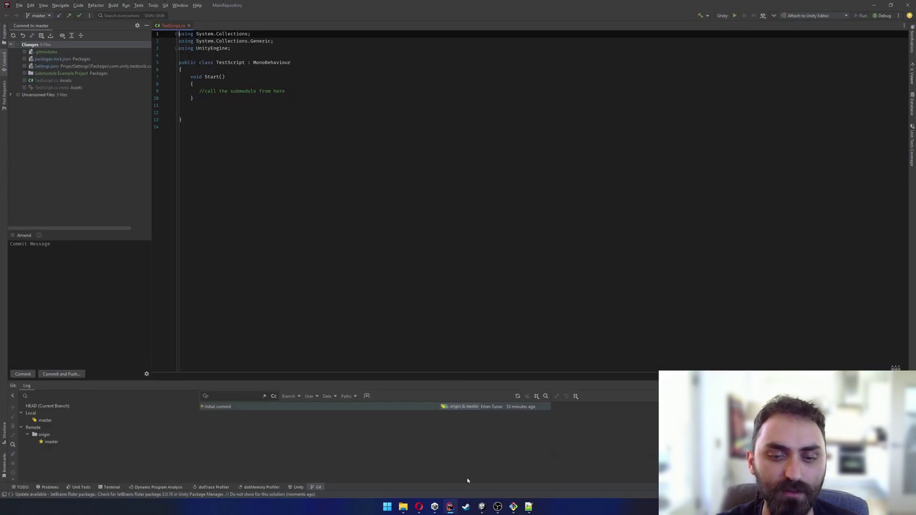
mouse_move(453, 509)
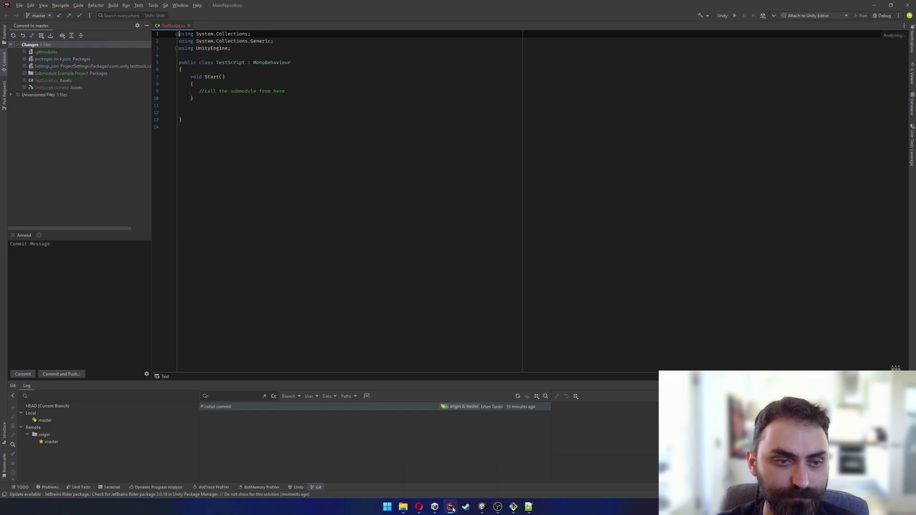
click(482, 507)
double_click(44, 452)
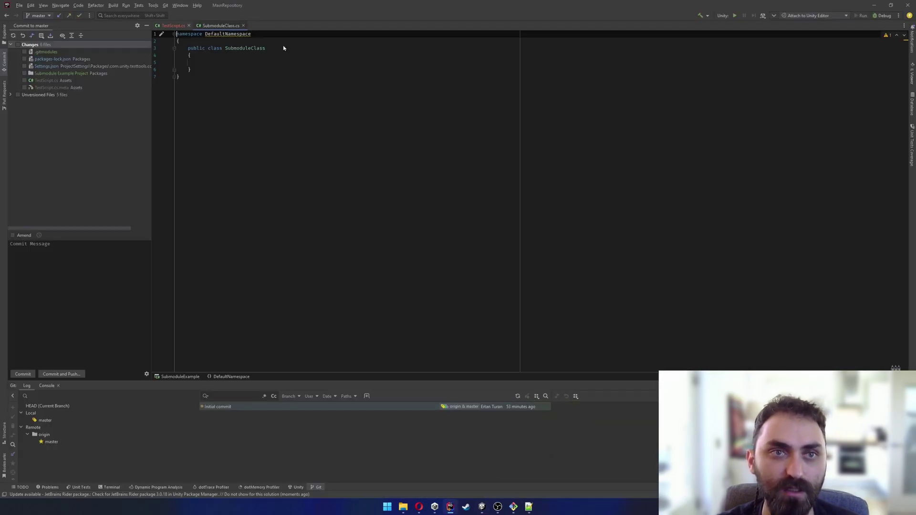
drag(221, 26, 825, 191)
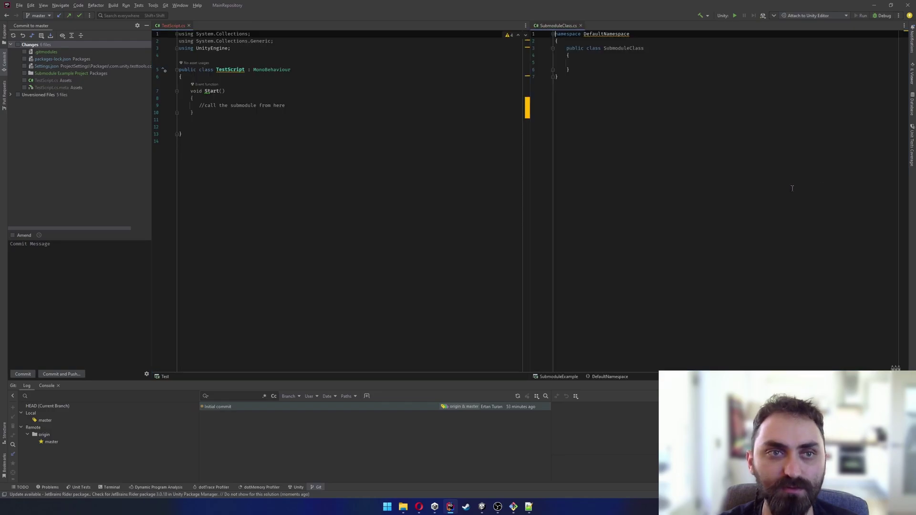
click(146, 25)
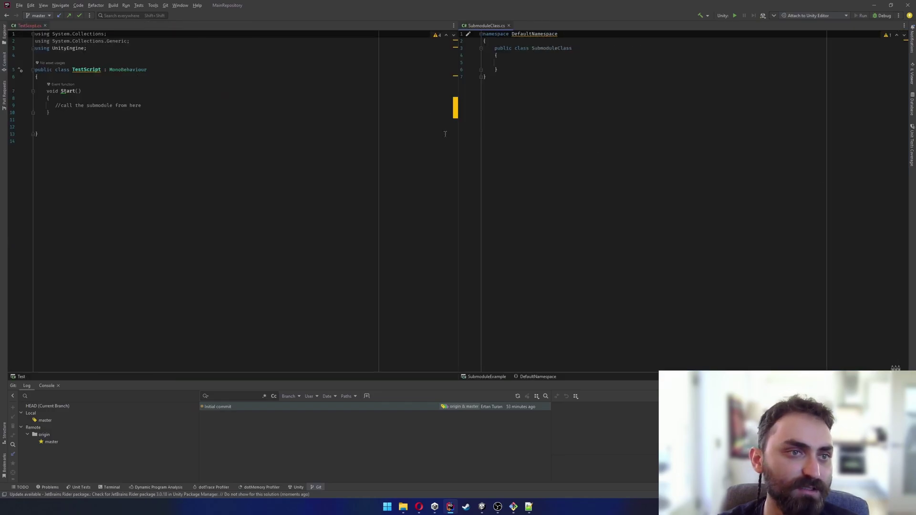
Add a public string method named SubmoduleCall, without parameters, to the body of SubmoduleClass
click(530, 64)
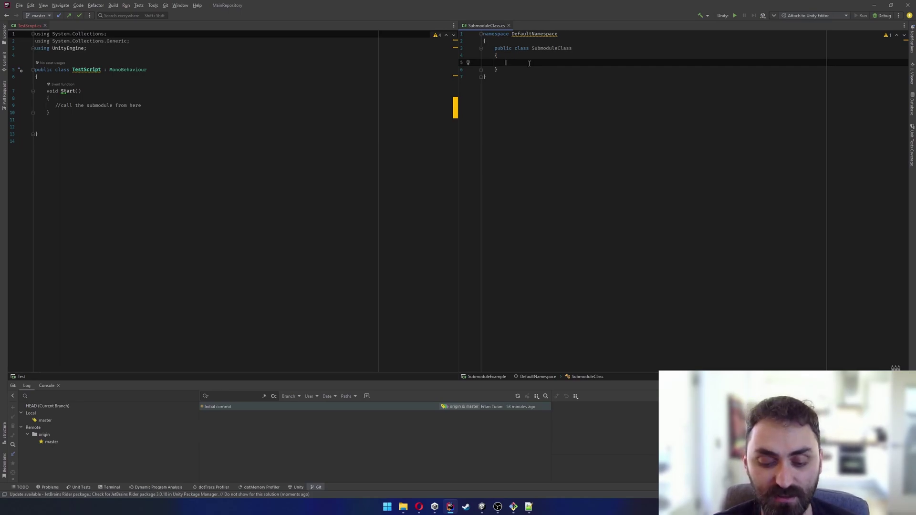
text(public )
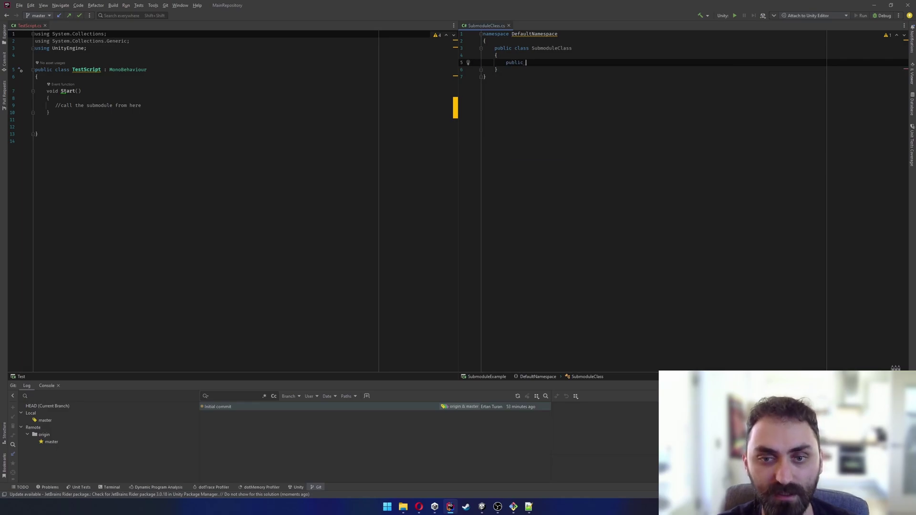
text( string )
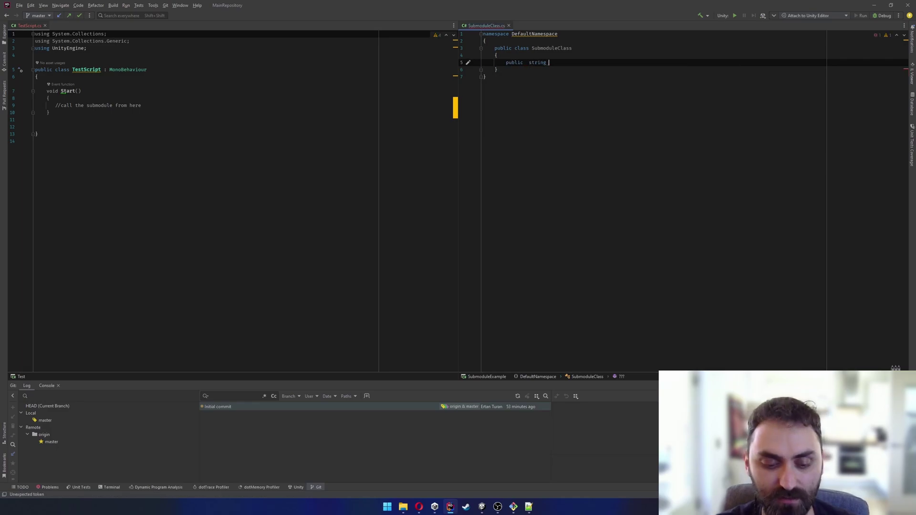
text(Call)
text(T)
key(BackSpace)
key(BackSpace)
key(BackSpace)
key(BackSpace)
key(BackSpace)
text(SubmoduleCall)
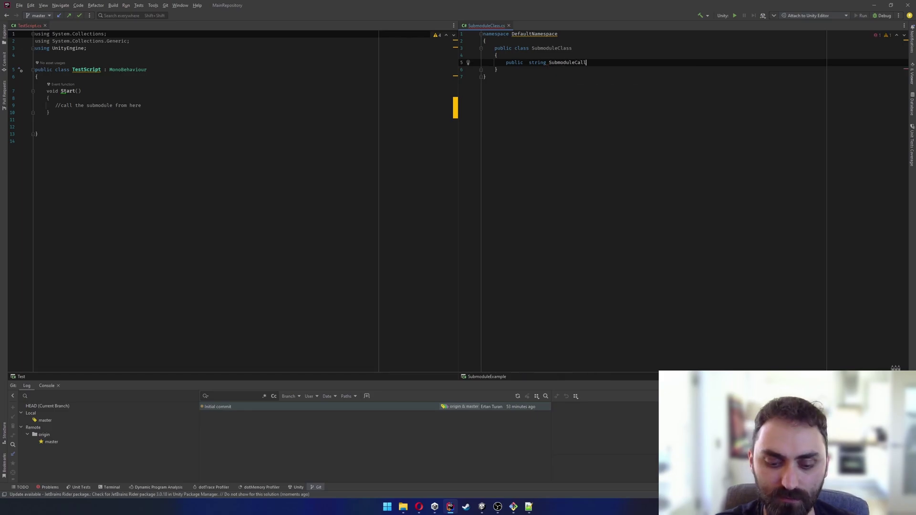
text((){)
key(Return)
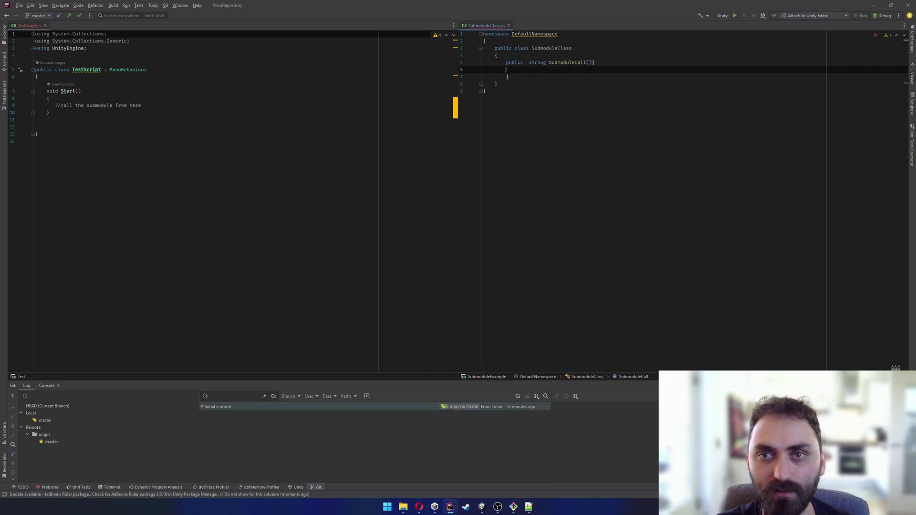
Make SubmoduleCall return the string "This is called from submodule !"
key(Return)
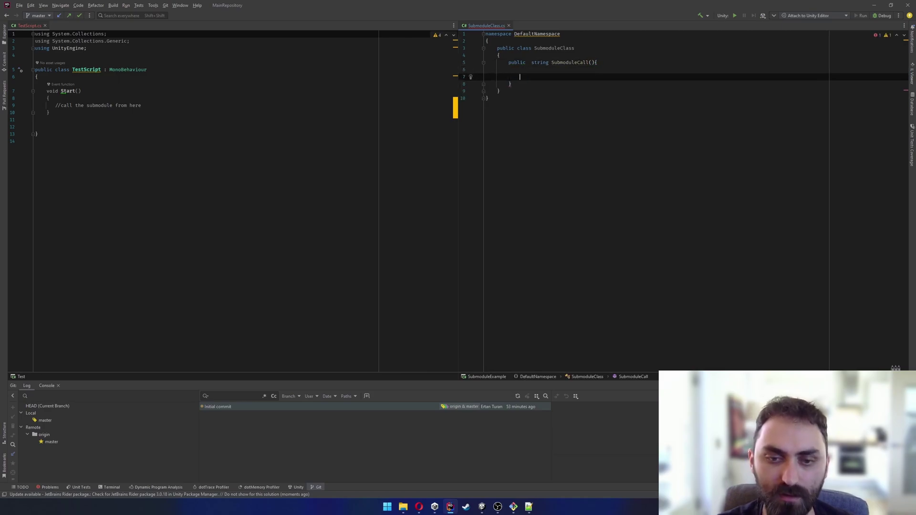
text(return )
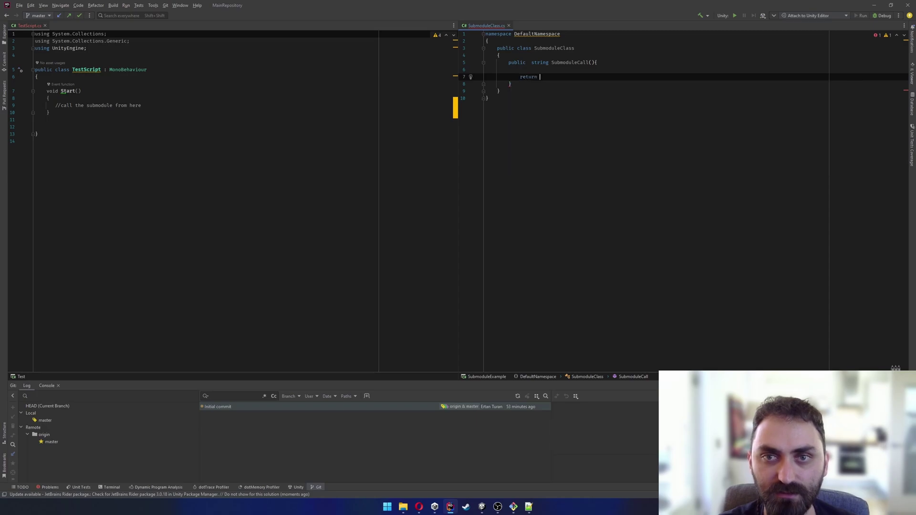
text("This is called f)
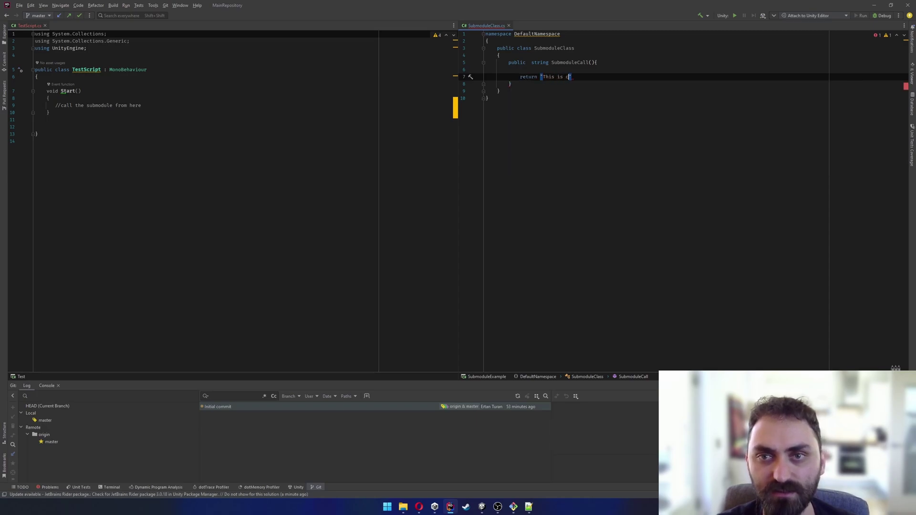
text(rom submodule !)
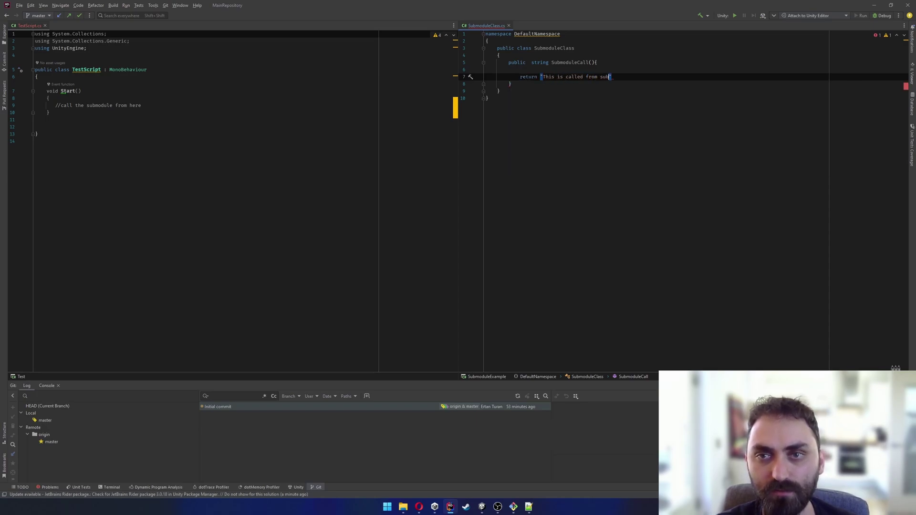
key(End)
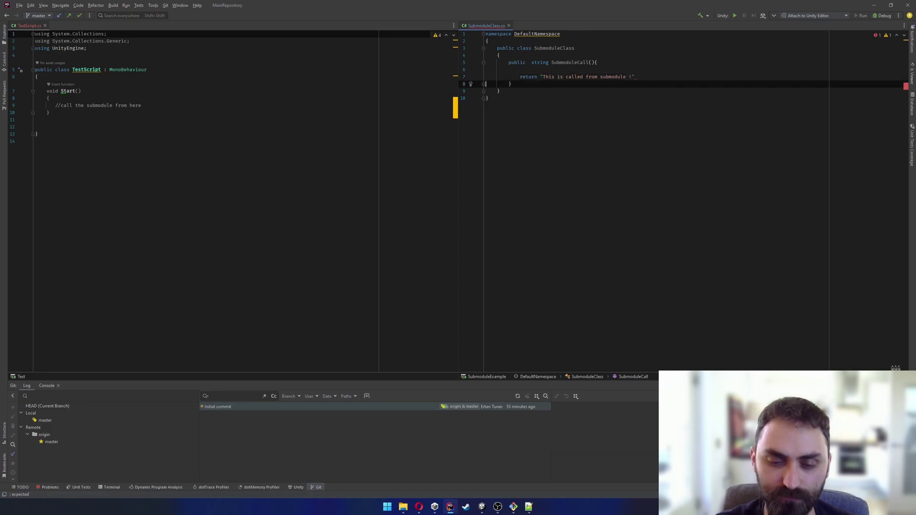
text(;)
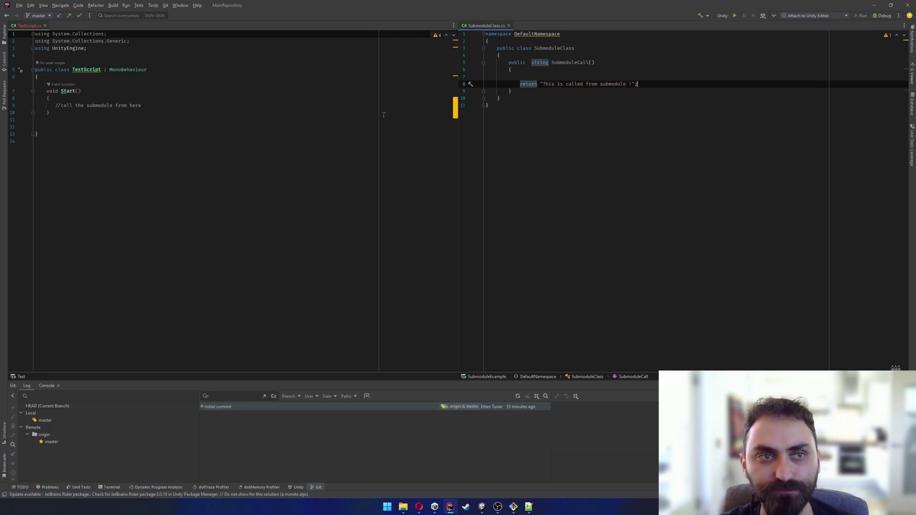
Add an empty line below the comment in TestScript's Start method and try to reference SubmoduleClass there
click(187, 106)
key(Return)
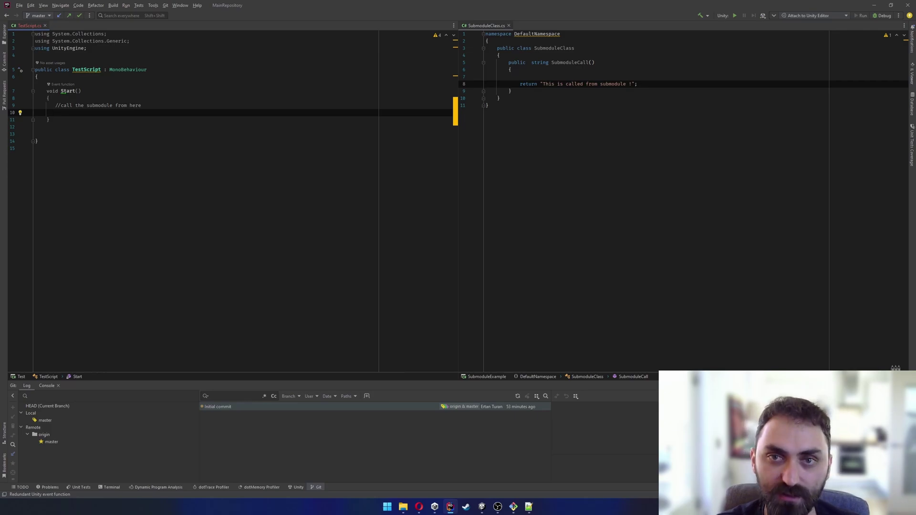
text(Submodu)
key(Escape)
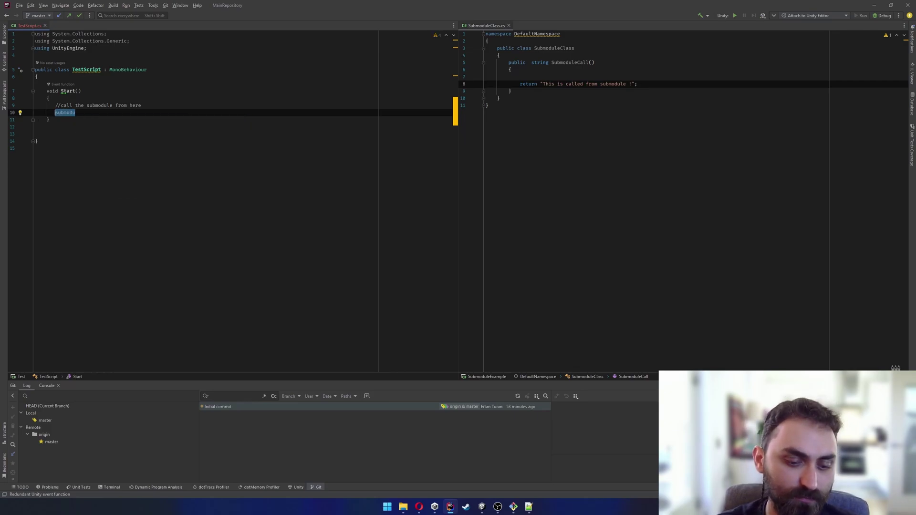
key(BackSpace)
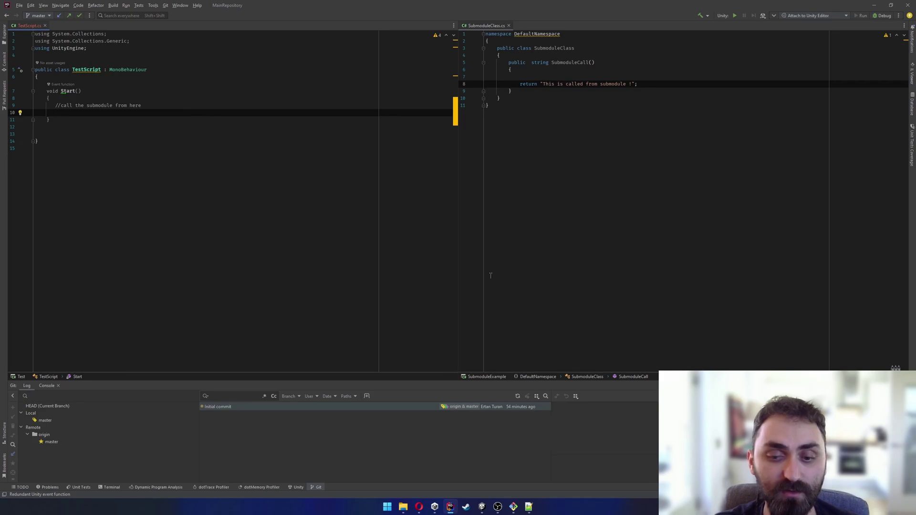
In Unity, widen the Inspector and add SubmoduleExample to the Test assembly definition's references
click(482, 507)
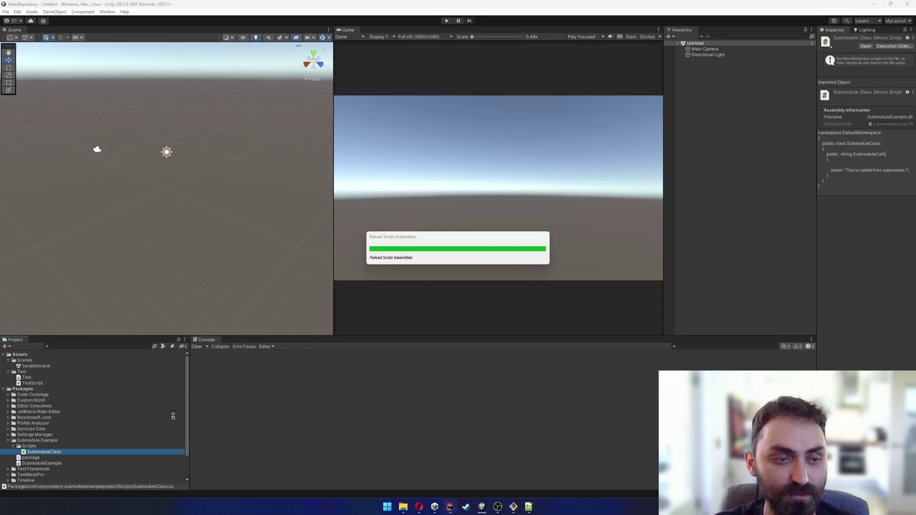
click(36, 379)
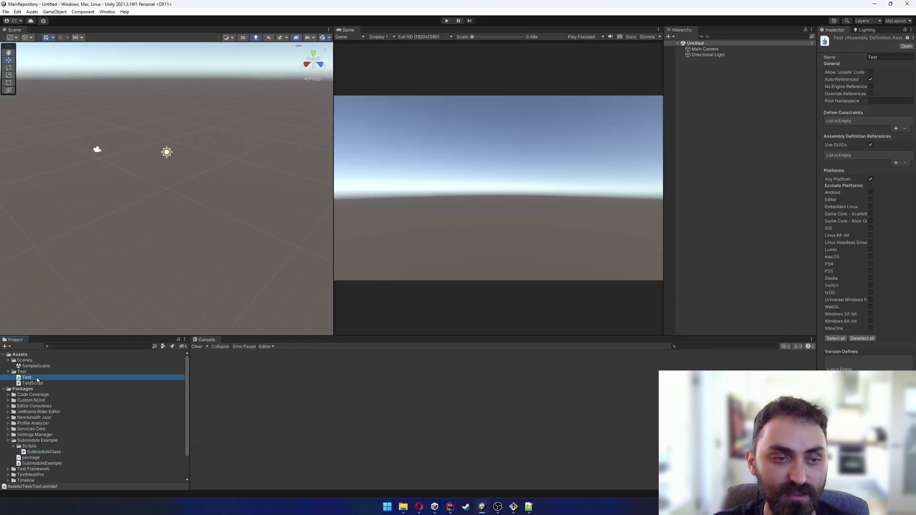
drag(816, 215, 773, 224)
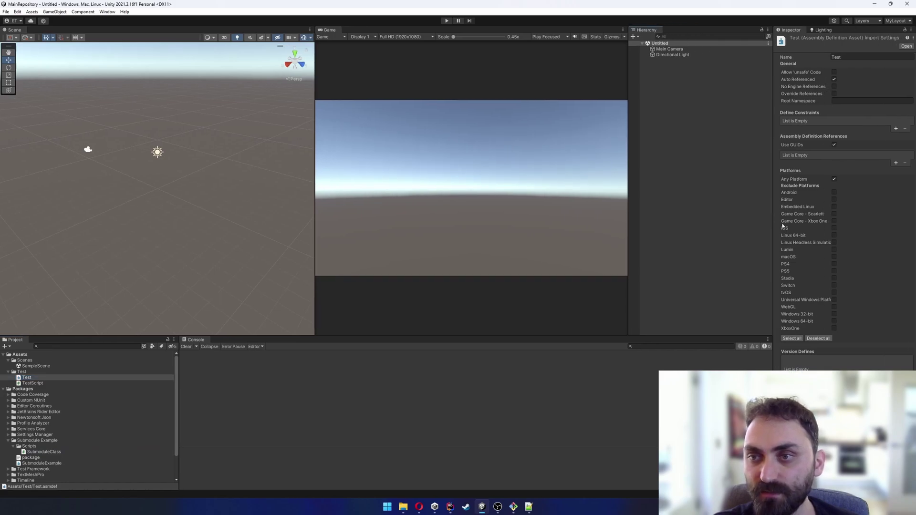
click(35, 380)
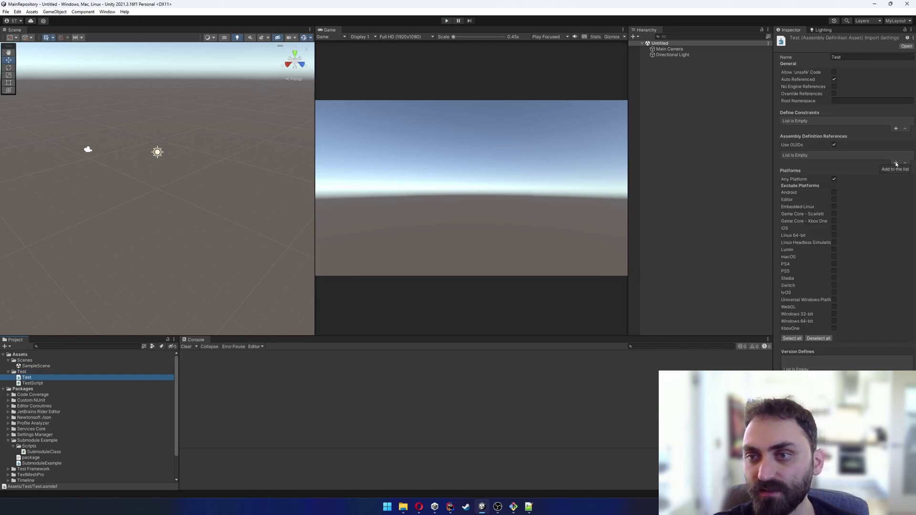
click(897, 163)
click(910, 156)
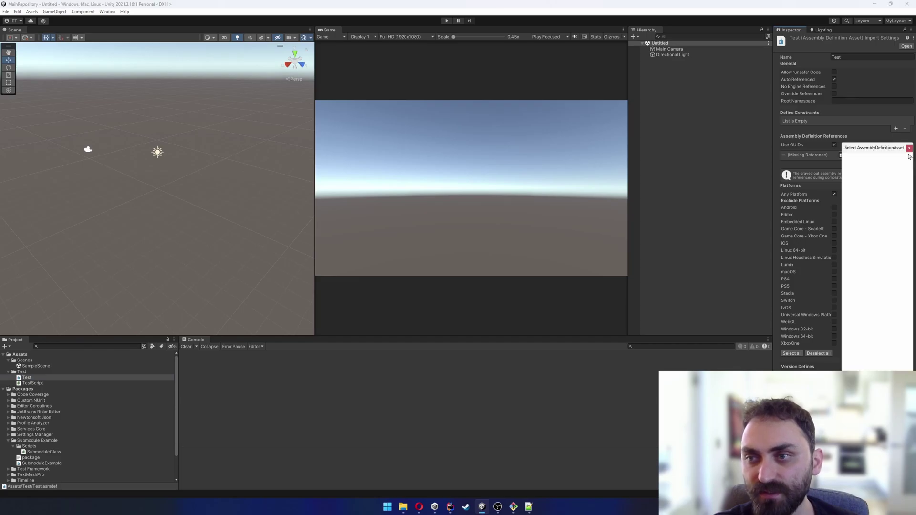
text(submodule)
double_click(878, 181)
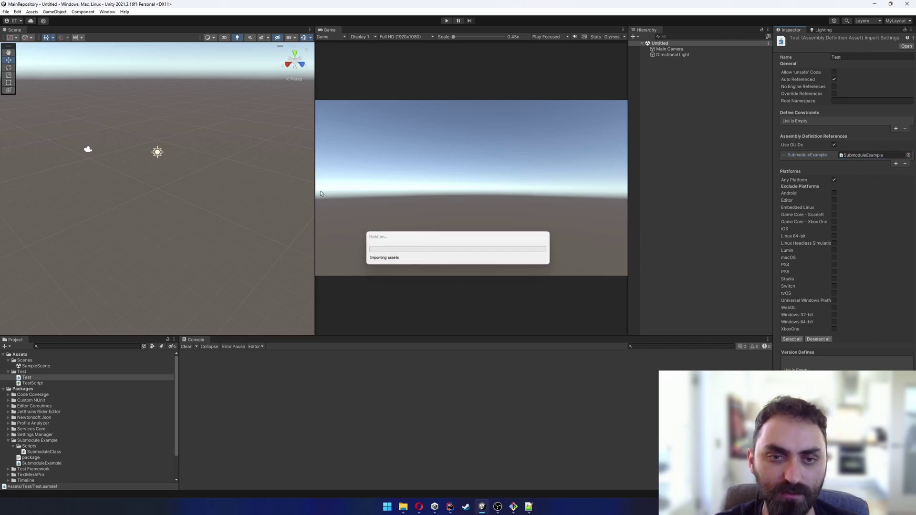
Back in Rider, instantiate the submodule class in TestScript's Start method with "SubmoduleClass submoduleClass = new SubmoduleClass();"
click(451, 505)
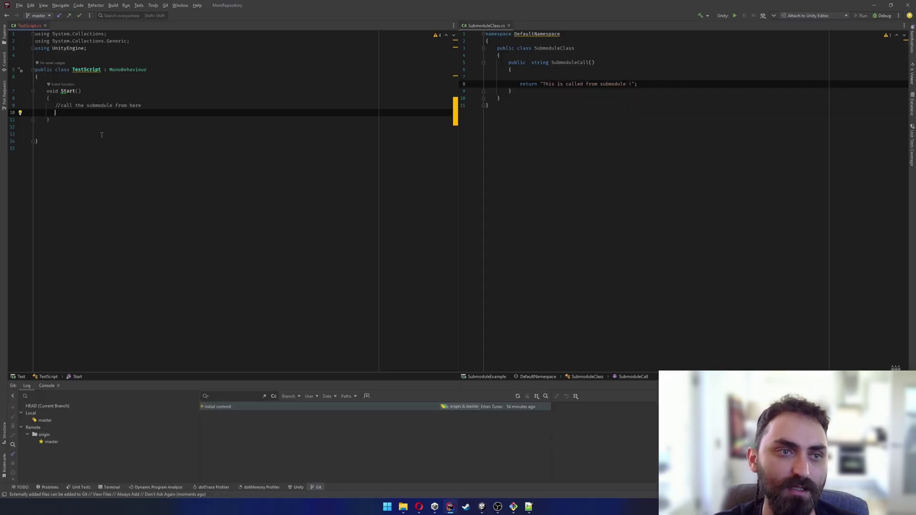
text(submod)
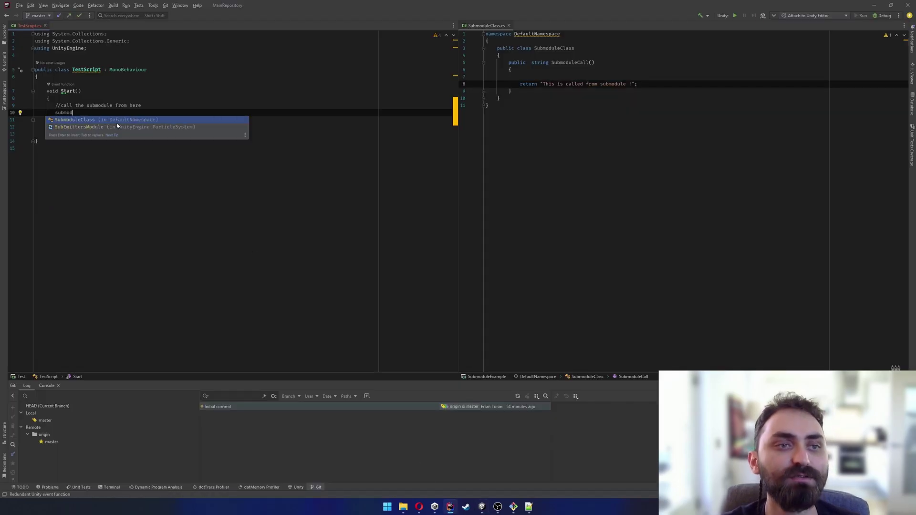
key(Return)
text(sub)
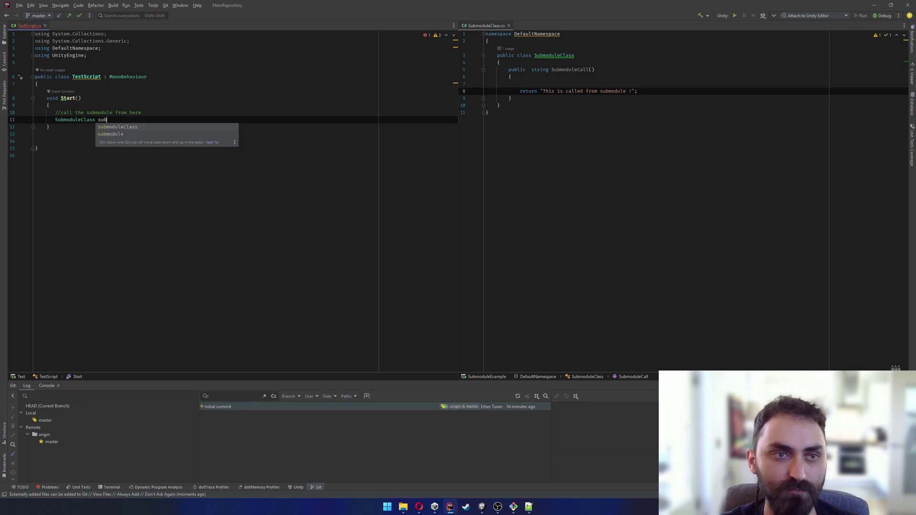
key(Return)
text(=)
key(Return)
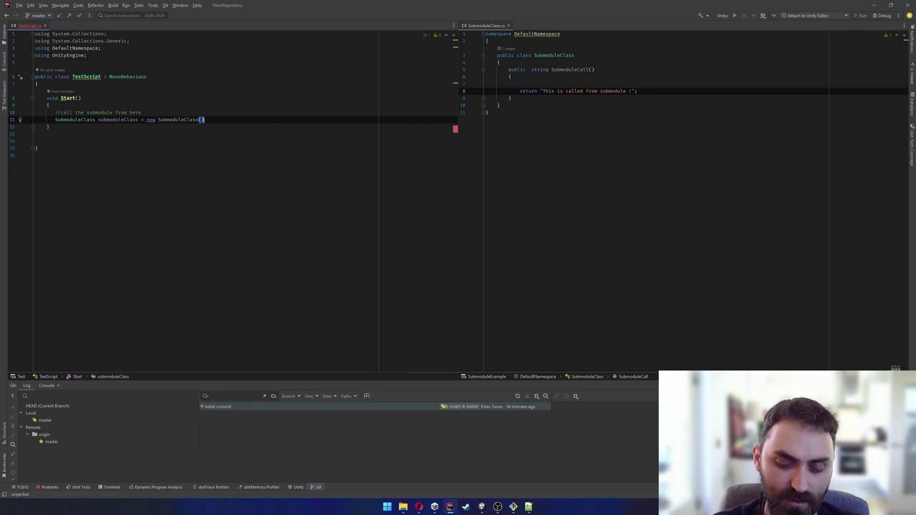
text(;)
key(Return)
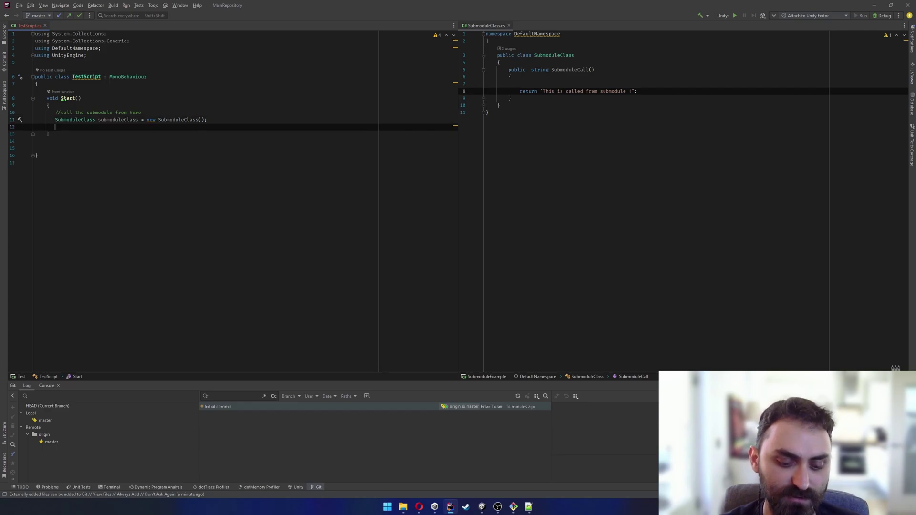
Log the result of submoduleClass.SubmoduleCall() with Debug.Log in the Start method
key(Return)
text(log)
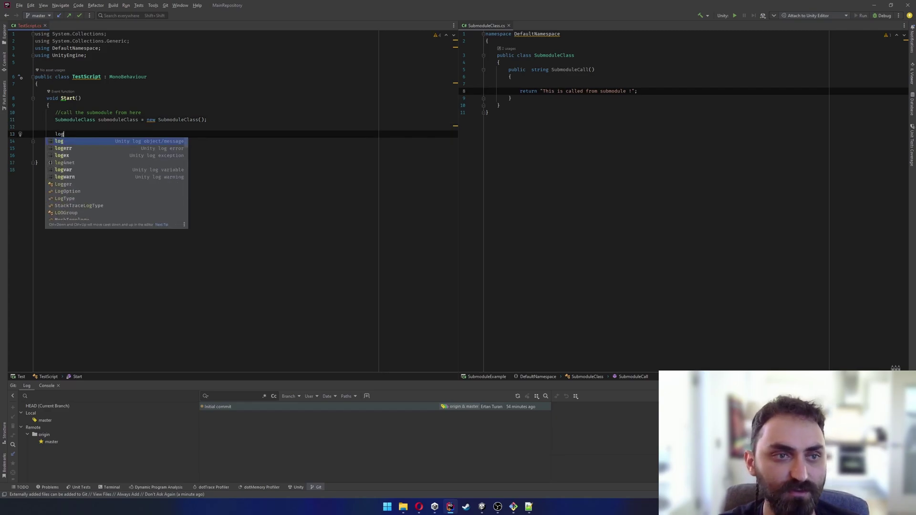
key(Return)
text(submoduleClass.);)
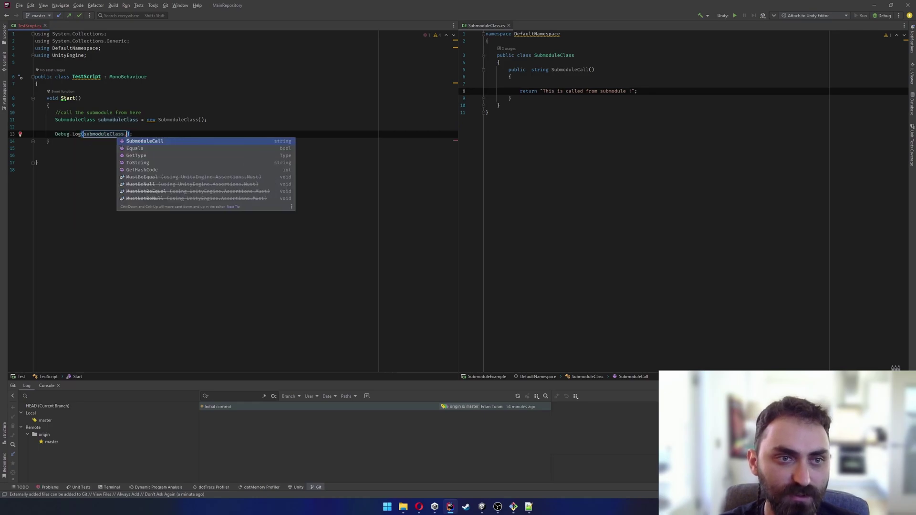
key(Return)
key(Escape)
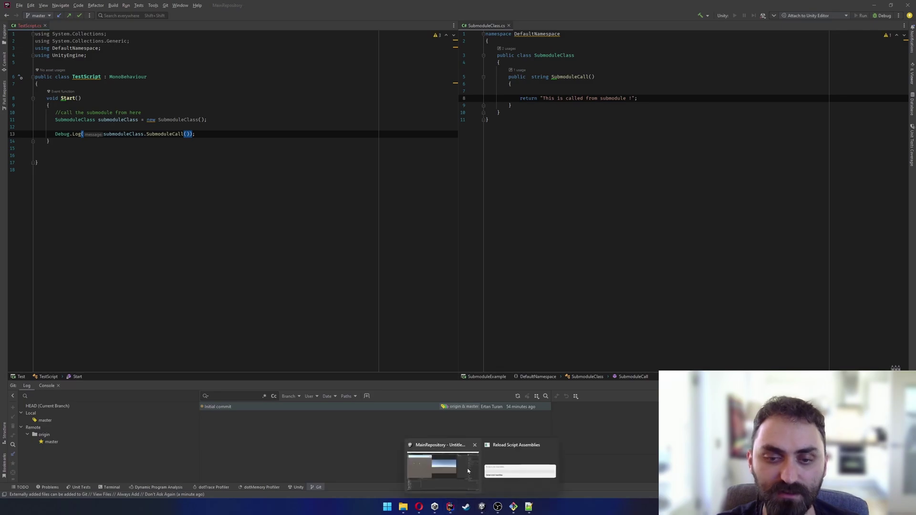
Switch to Unity and create an empty GameObject in the scene, leaving the scene unsaved
click(482, 507)
click(688, 159)
right_click(676, 81)
click(698, 169)
key(ctrl+s)
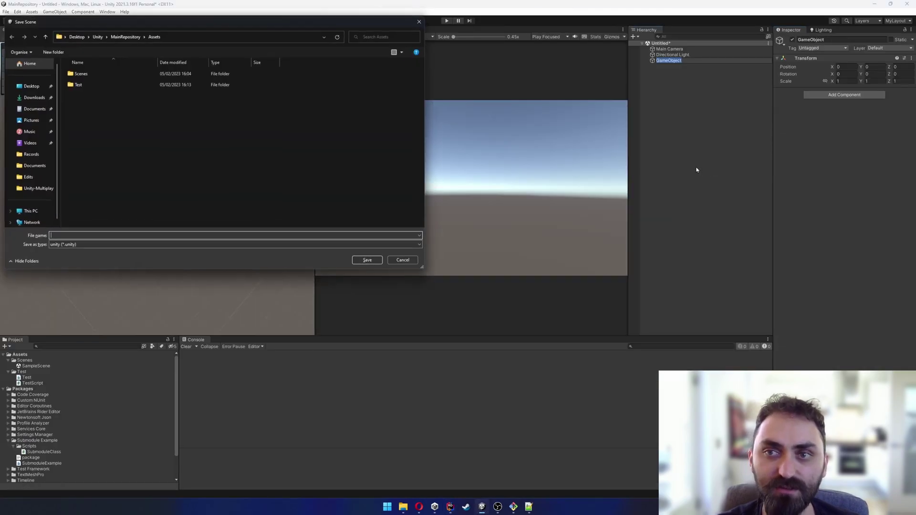
key(Escape)
click(675, 146)
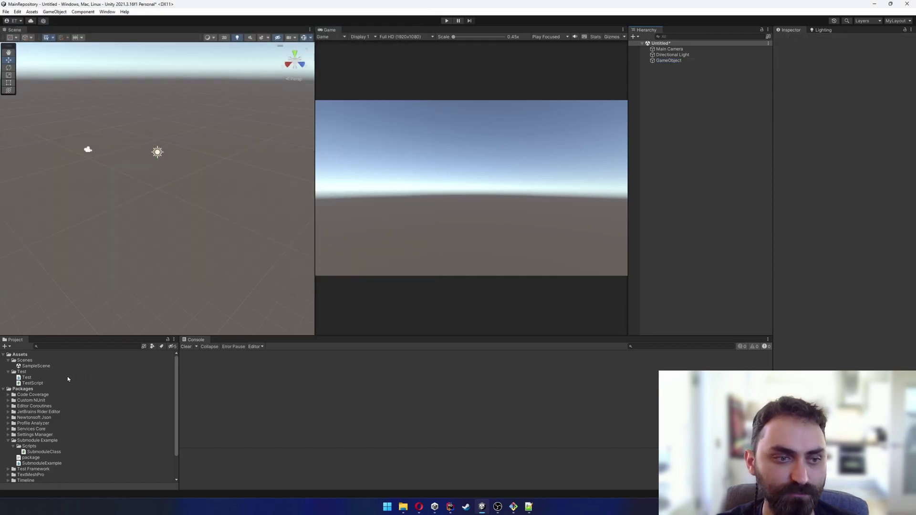
Attach TestScript to the new GameObject, then run the scene in Play mode and stop it
drag(36, 385, 671, 62)
click(447, 21)
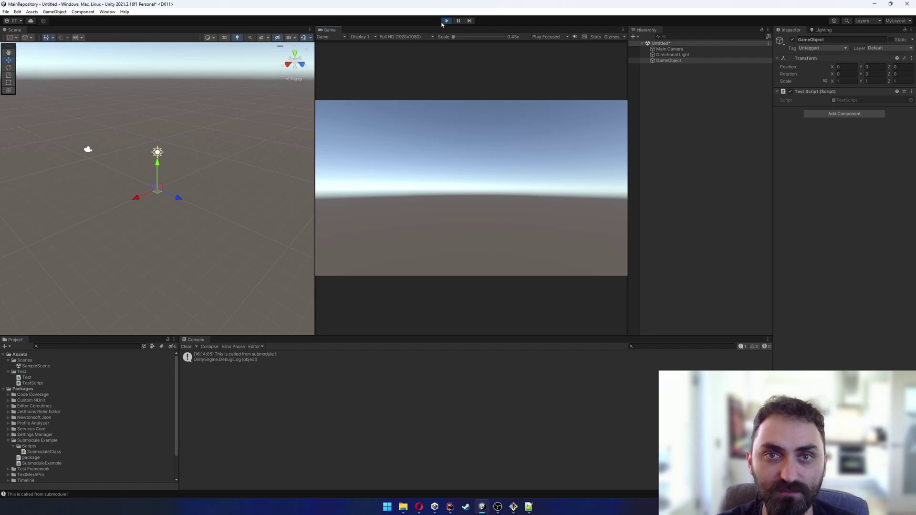
click(447, 21)
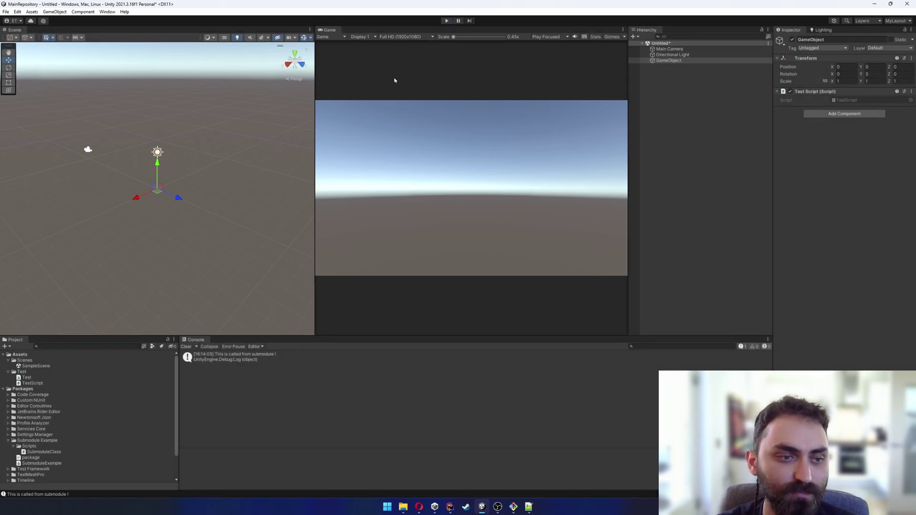
Open Git Bash in the MainRepository folder and run "git config diff.submodule log"
click(404, 507)
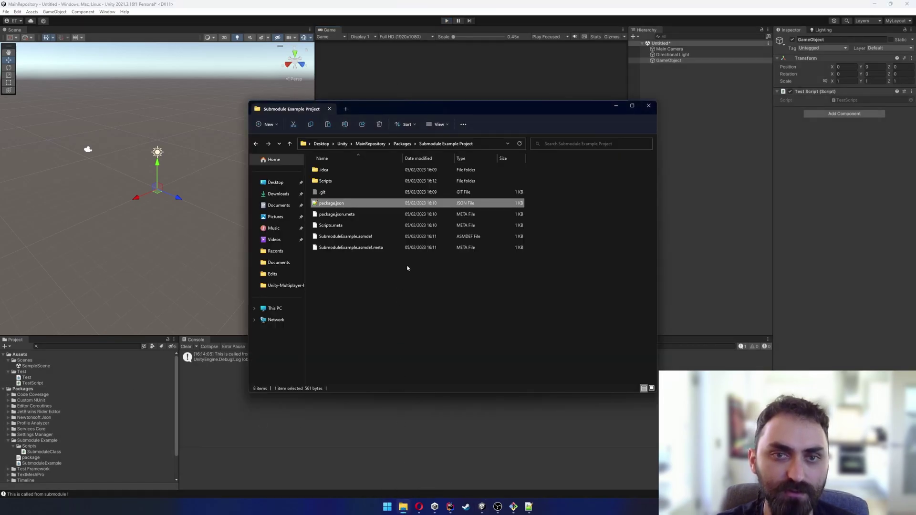
click(371, 143)
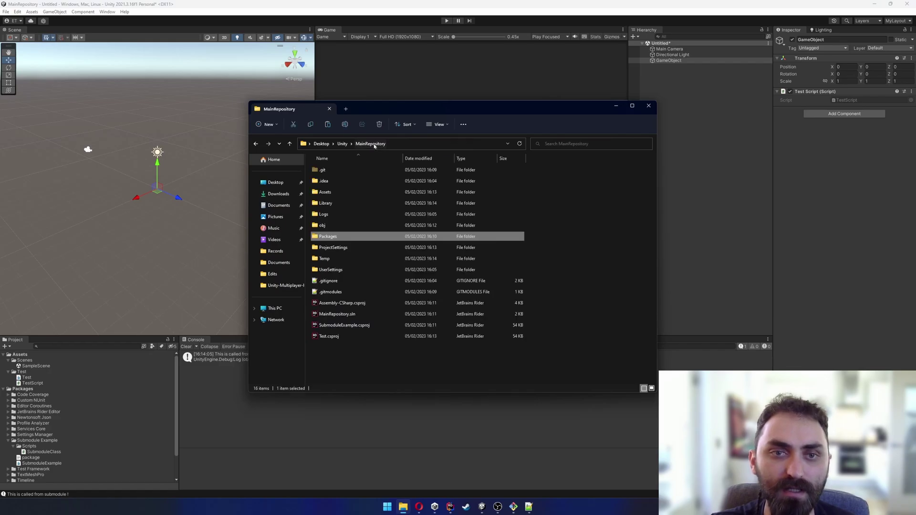
right_click(372, 357)
click(364, 362)
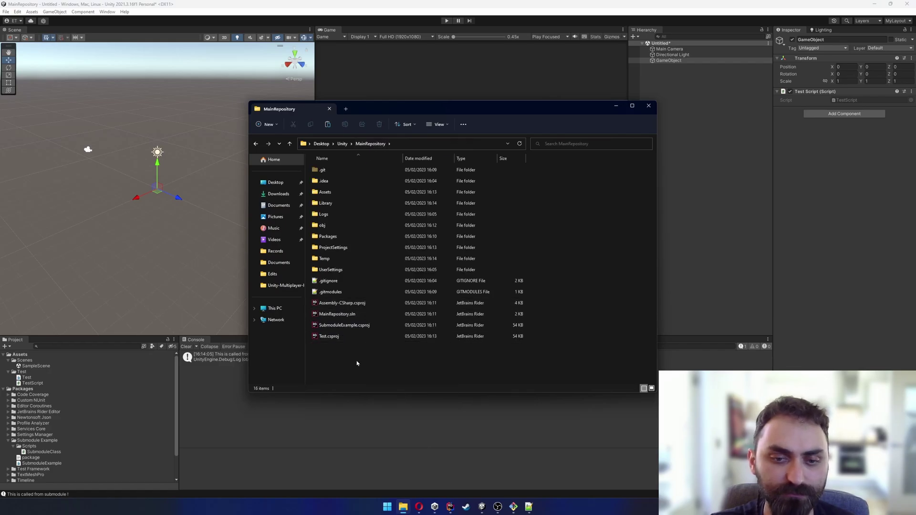
right_click(356, 358)
click(381, 445)
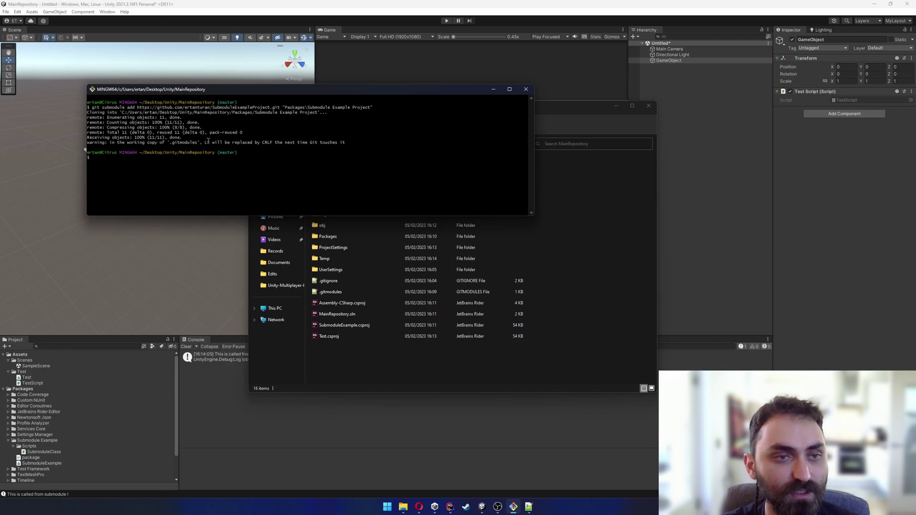
text(git config diff.submodule log)
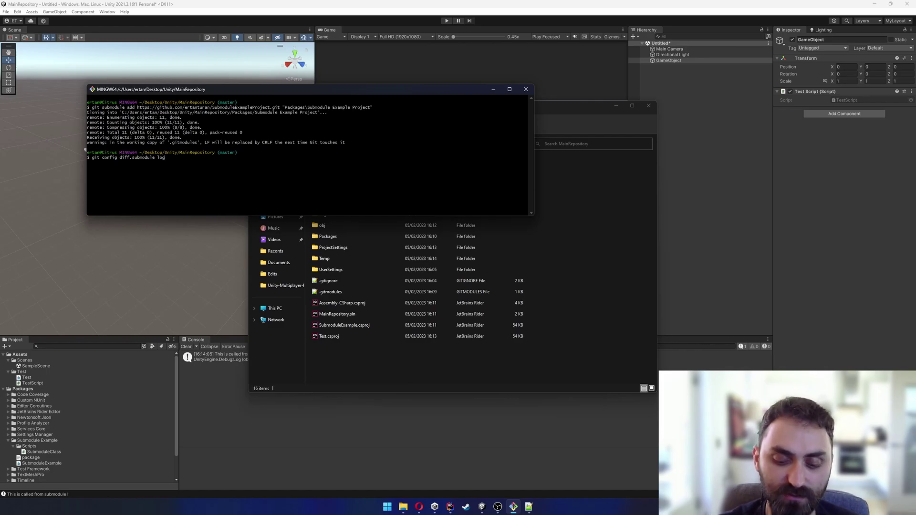
key(Return)
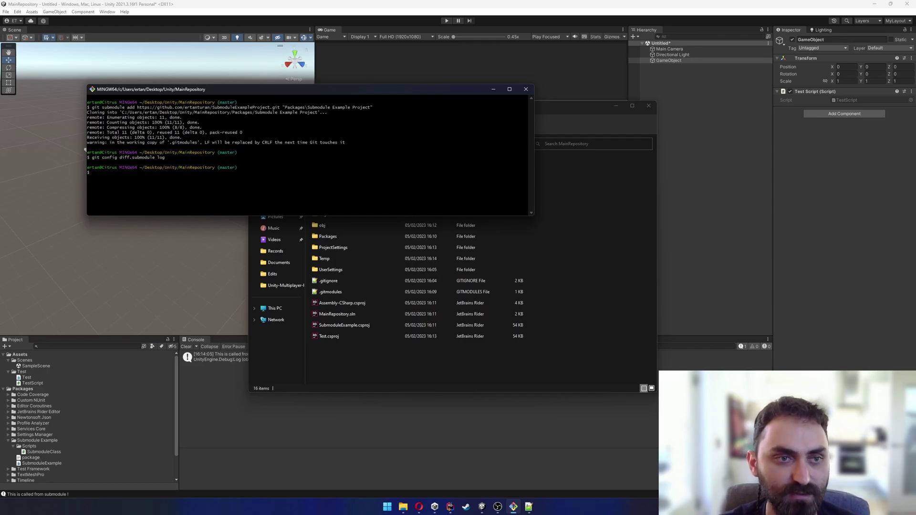
Run "git config update.submodule recursive" in the MainRepository terminal
text(it )
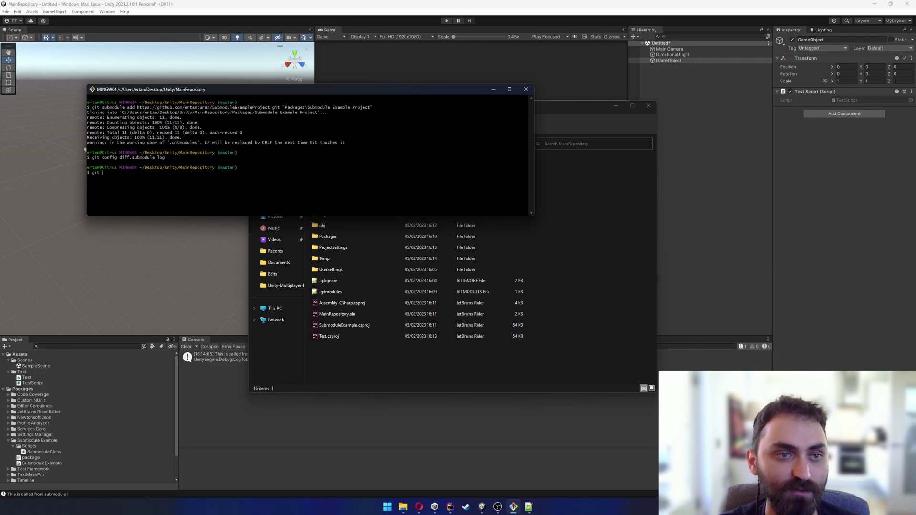
text(config update)
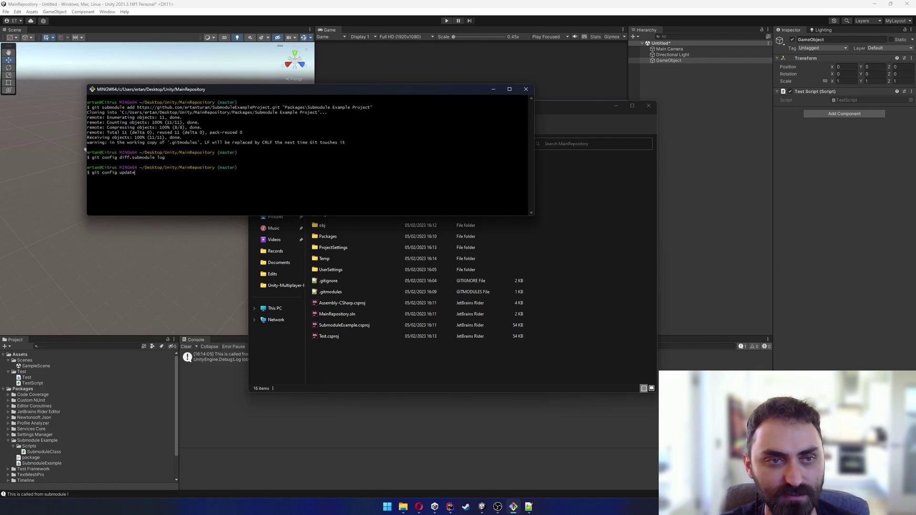
text(.submodule recursiv)
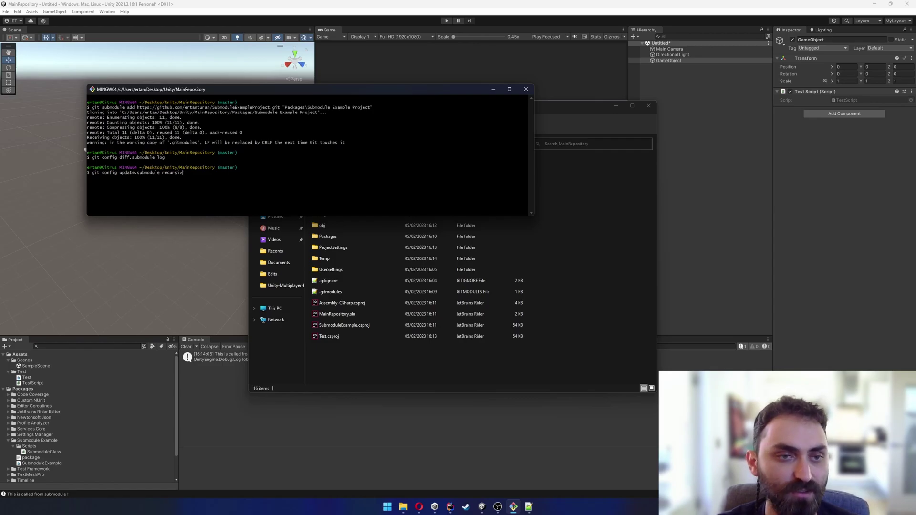
key(BackSpace)
key(BackSpace)
key(BackSpace)
key(BackSpace)
key(BackSpace)
key(BackSpace)
key(BackSpace)
text(on-demand)
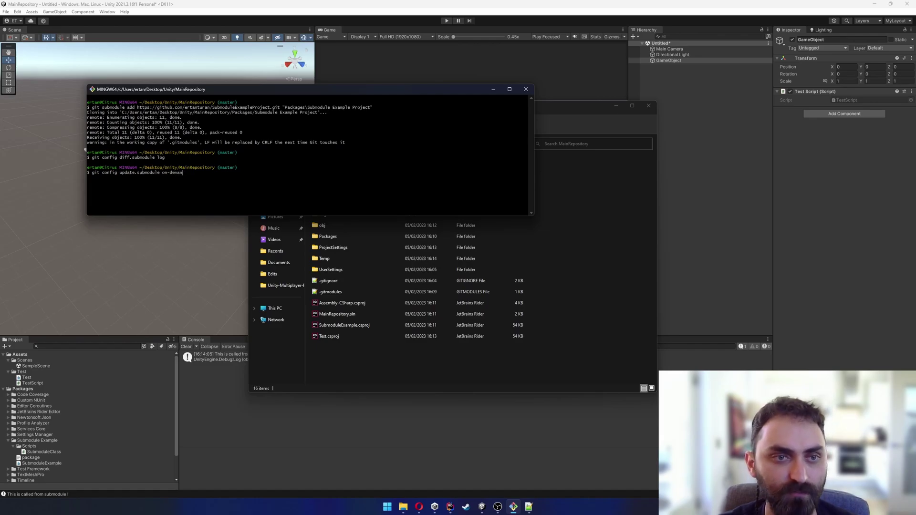
key(BackSpace)
key(BackSpace)
key(BackSpace)
key(BackSpace)
key(BackSpace)
key(BackSpace)
key(BackSpace)
key(BackSpace)
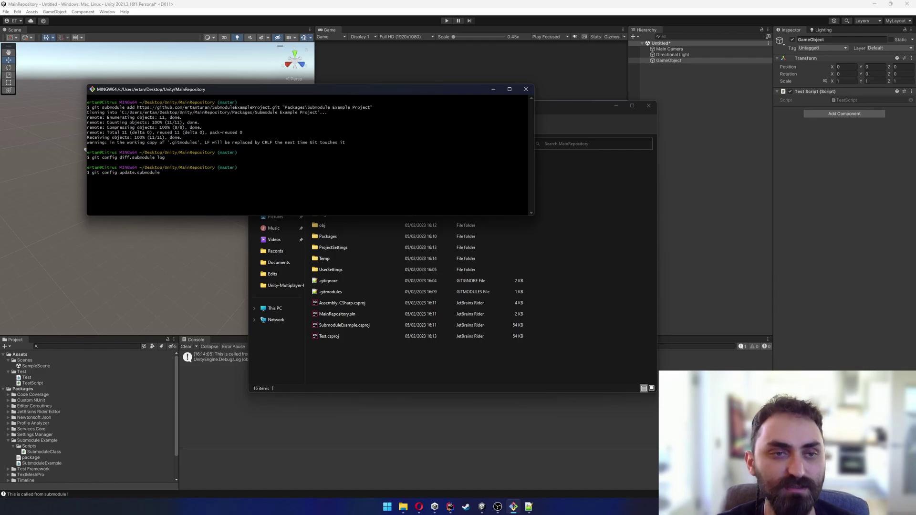
text(recursive)
key(Return)
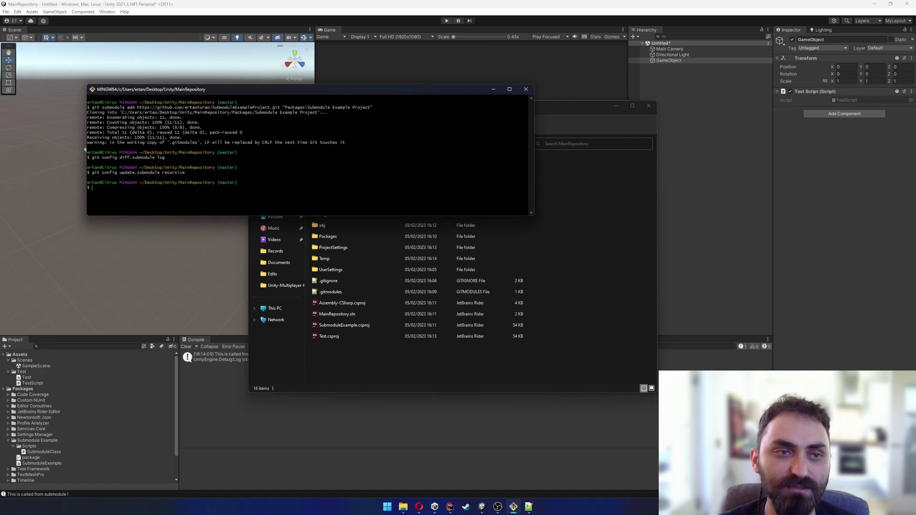
Open MainRepository's .gitmodules file in Notepad++, examine the submodule's path and URL entries, and return to the folder
click(402, 368)
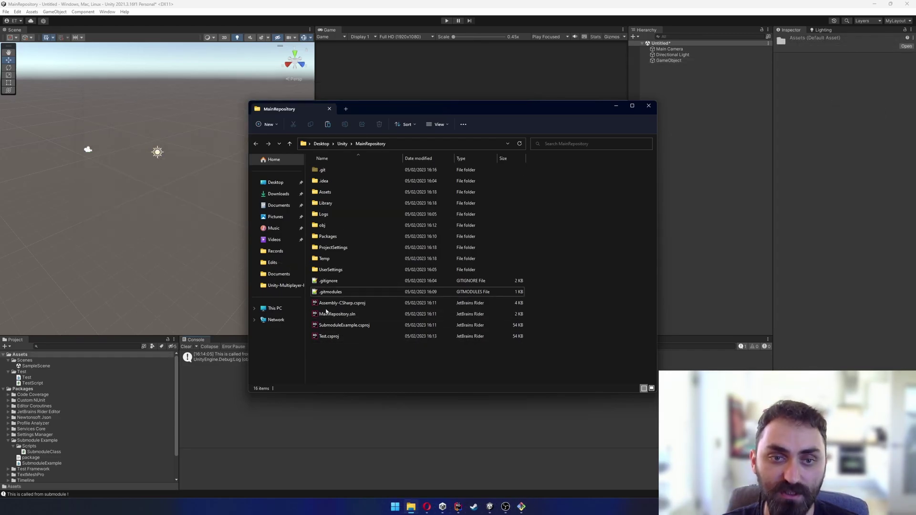
click(332, 294)
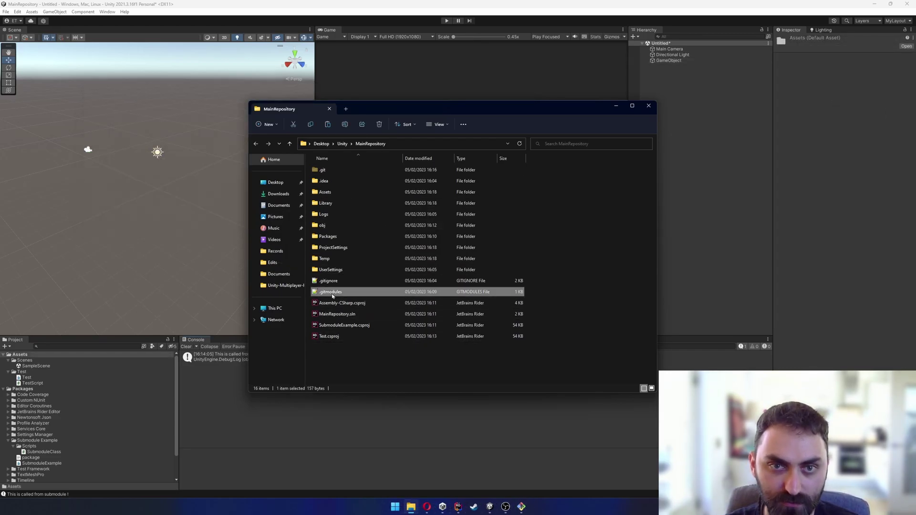
click(369, 355)
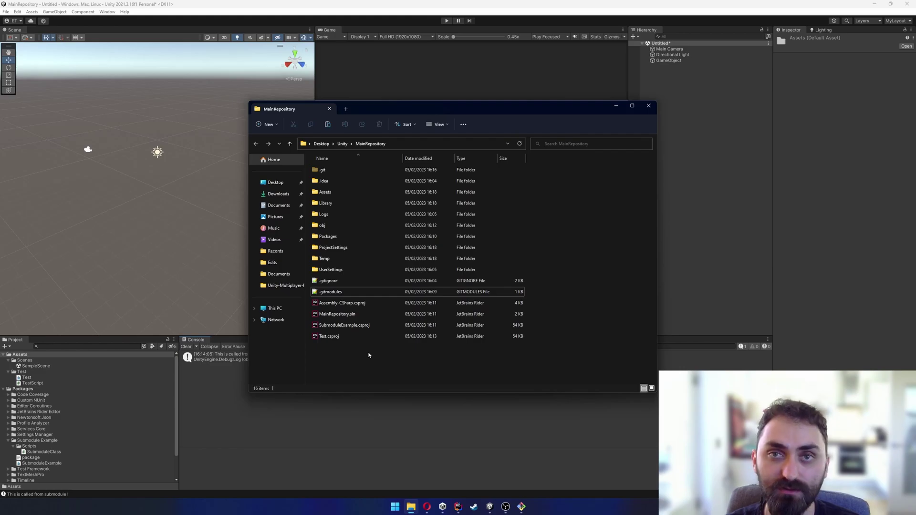
double_click(333, 293)
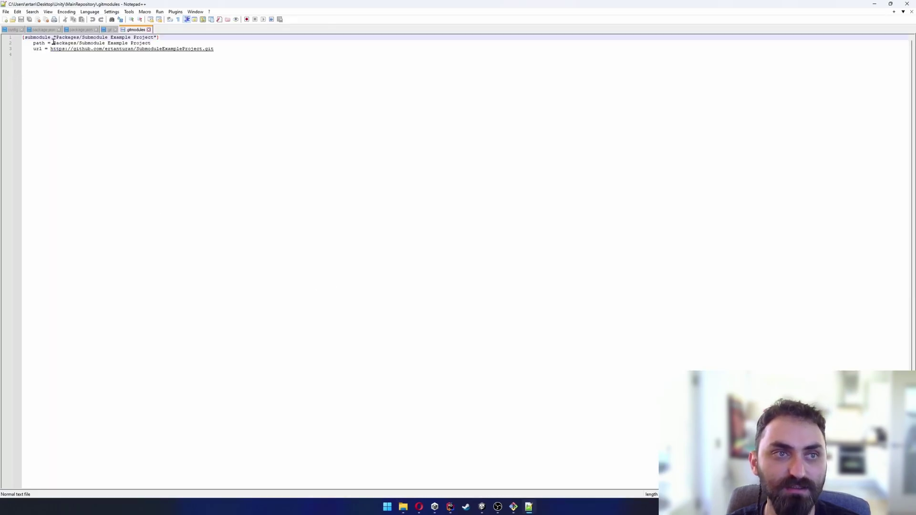
mouse_move(23, 37)
mouse_down()
mouse_move(220, 46)
mouse_move(34, 43)
mouse_up()
click(178, 36)
click(266, 53)
click(165, 43)
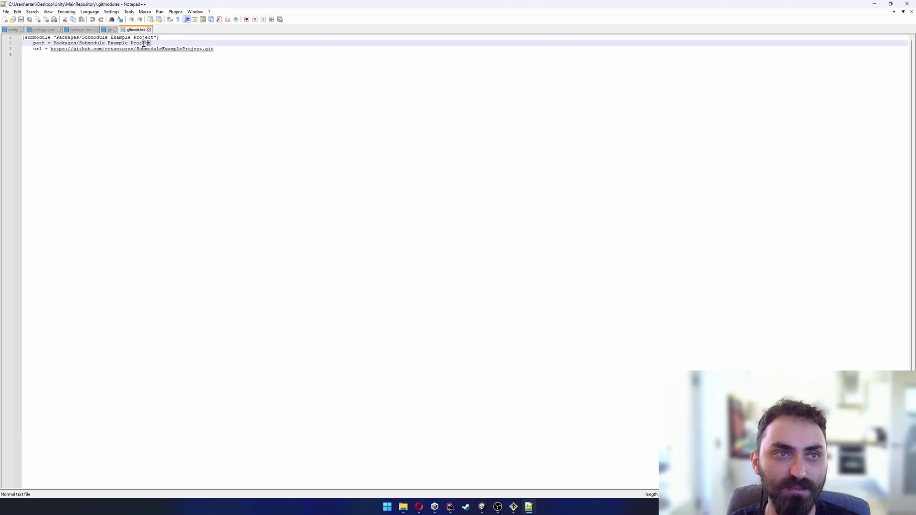
click(174, 67)
click(875, 5)
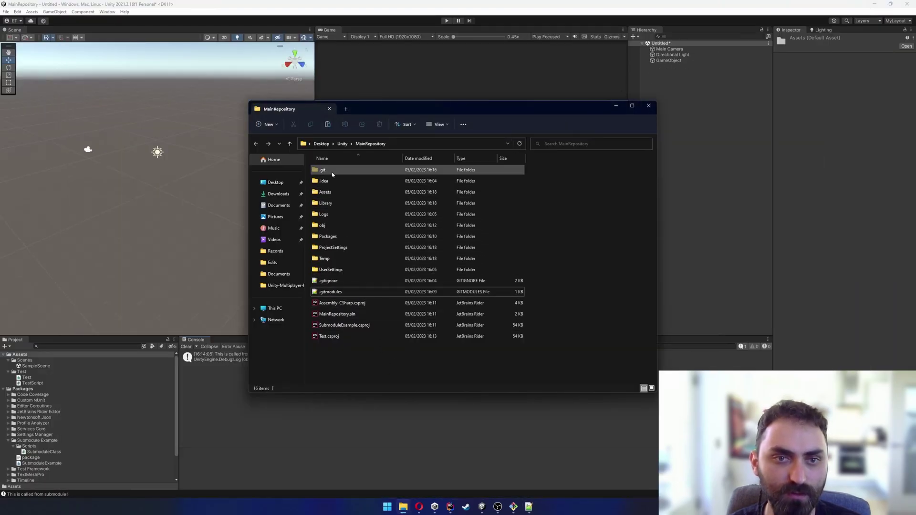
Open the config file inside MainRepository's .git folder with Notepad++
double_click(317, 172)
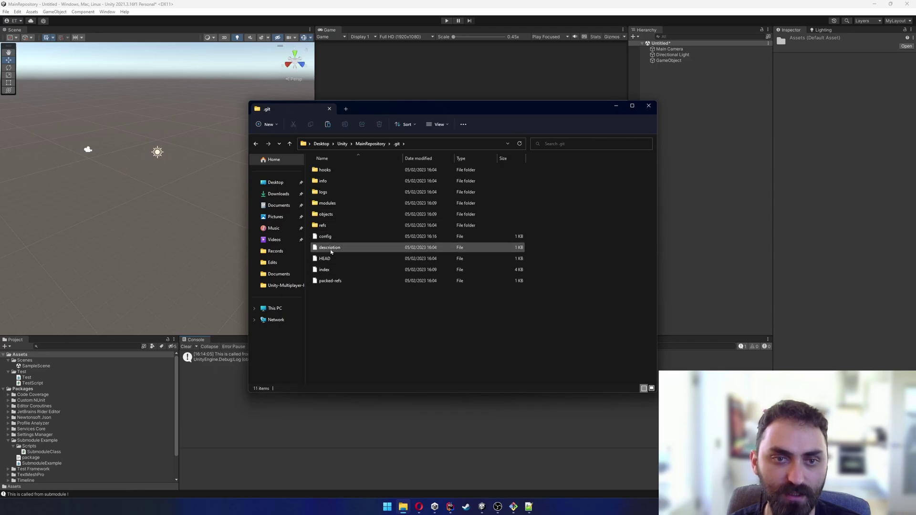
double_click(340, 238)
click(417, 225)
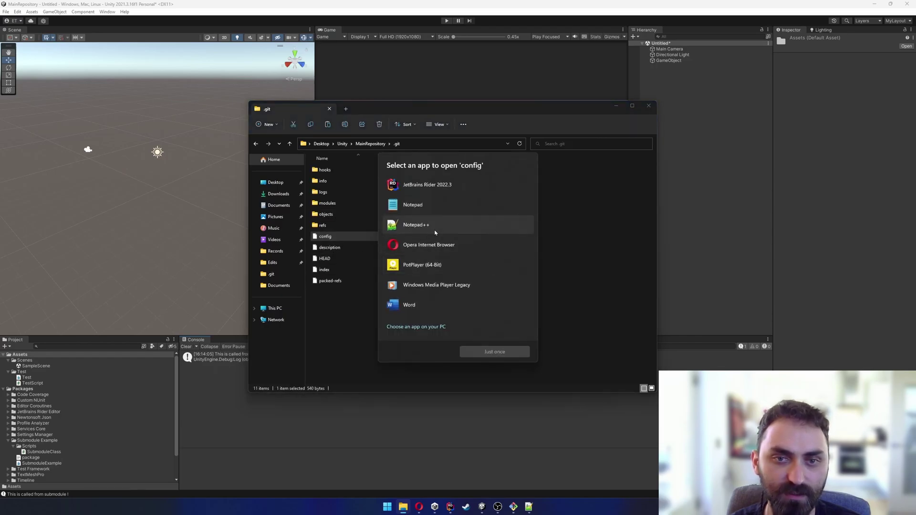
click(495, 352)
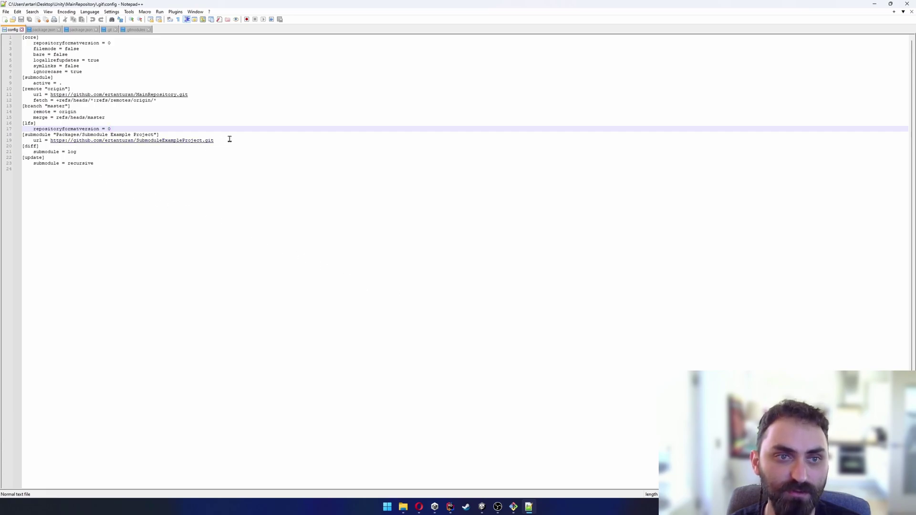
Examine the submodule URL, diff and update sections of the Git config file, and return to Unity
drag(229, 140, 22, 135)
click(92, 155)
drag(77, 152, 33, 152)
click(72, 148)
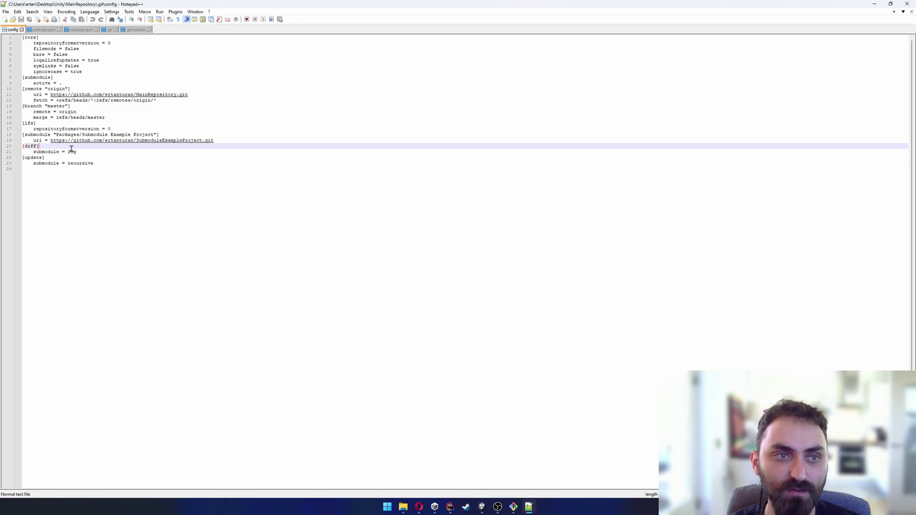
double_click(34, 157)
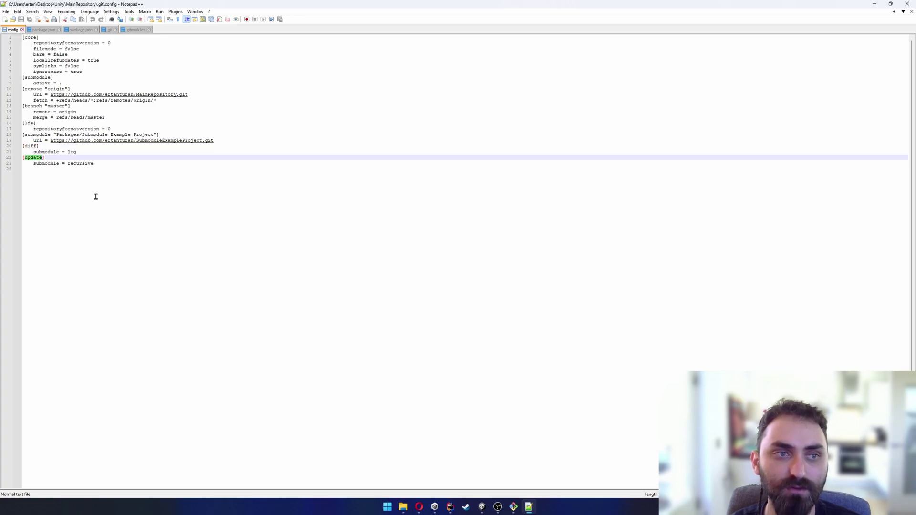
double_click(84, 164)
drag(122, 162, 9, 131)
click(153, 172)
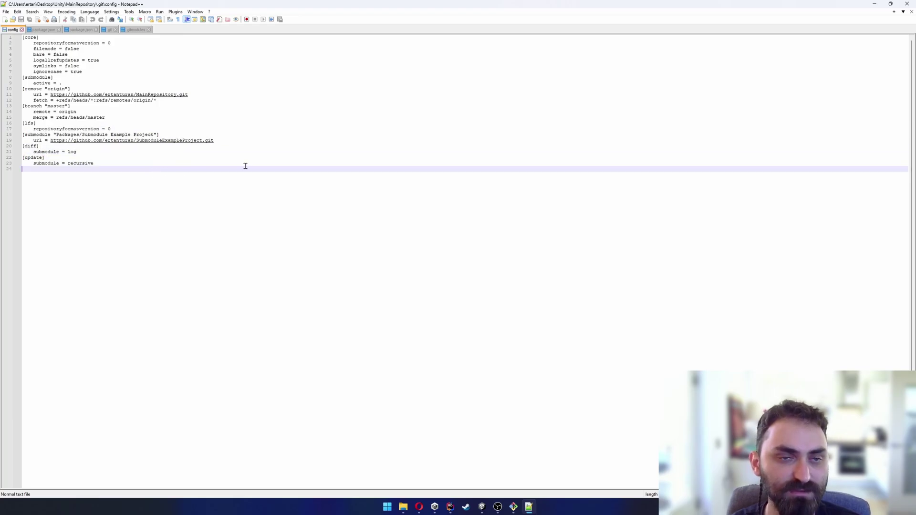
click(875, 4)
click(722, 148)
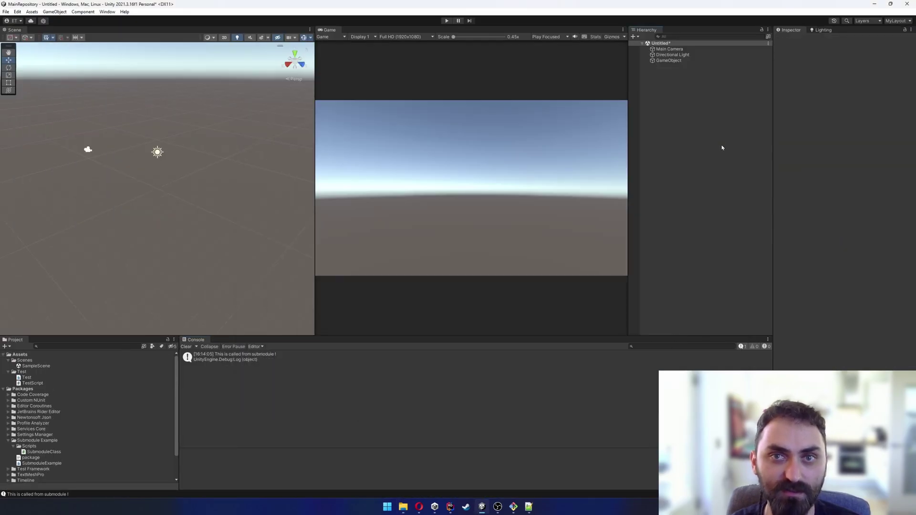